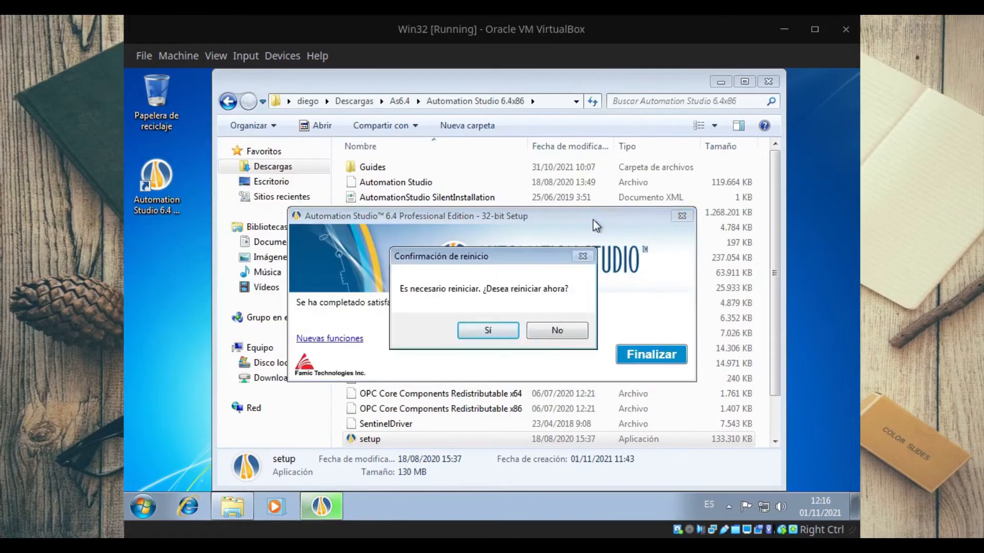
Step: Finish the Automation Studio 6.4 setup and run the Patch application from the Descargas folder
click(543, 335)
click(641, 353)
click(229, 102)
click(229, 101)
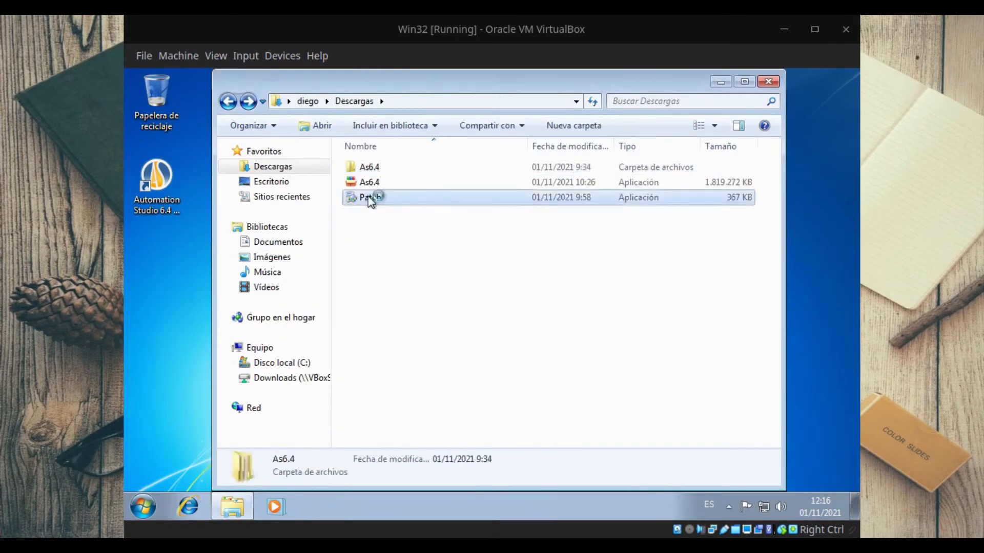
double_click(369, 197)
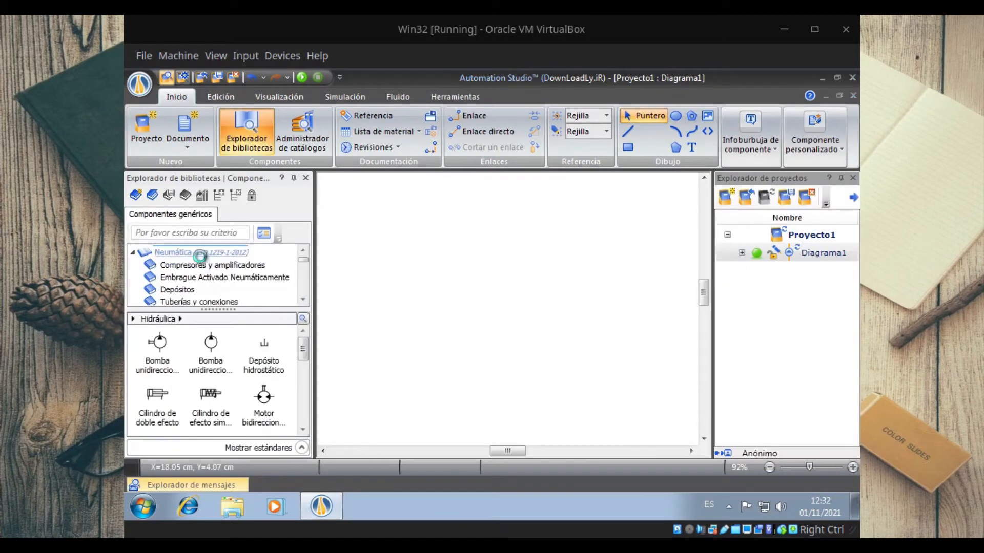
Step: Place an Alimentación neumática and an Escape from the Neumática library on the diagram
click(133, 253)
drag(265, 354, 423, 348)
drag(158, 396, 517, 317)
Step: Place an electrically controlled 3/2 valve from the Neumática library above the air supply and exhaust
drag(265, 399, 306, 395)
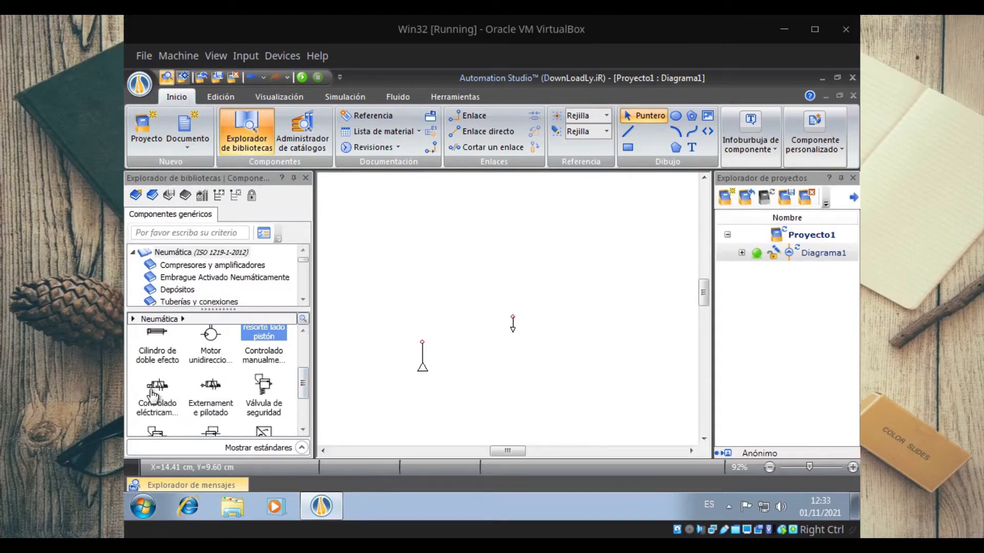
mouse_move(154, 393)
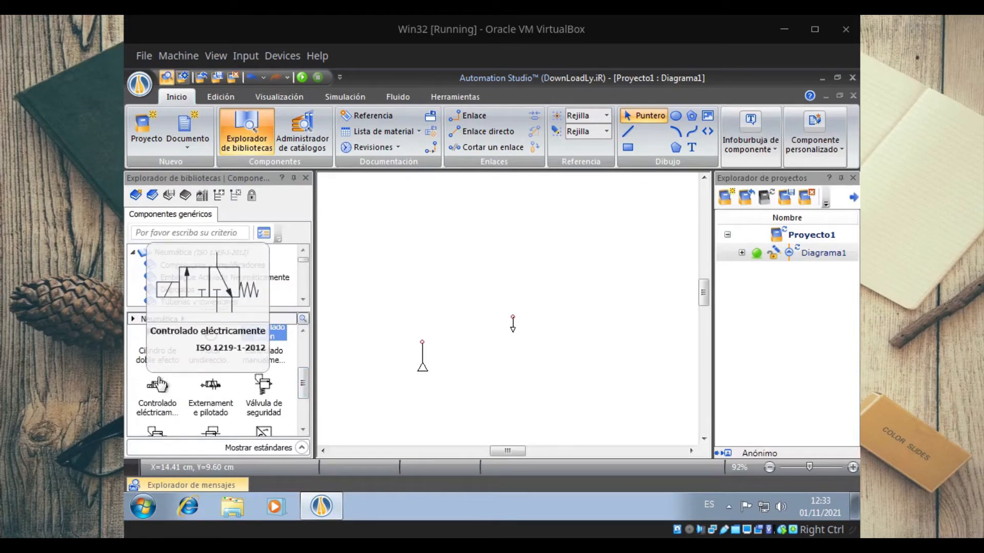
drag(159, 384, 468, 284)
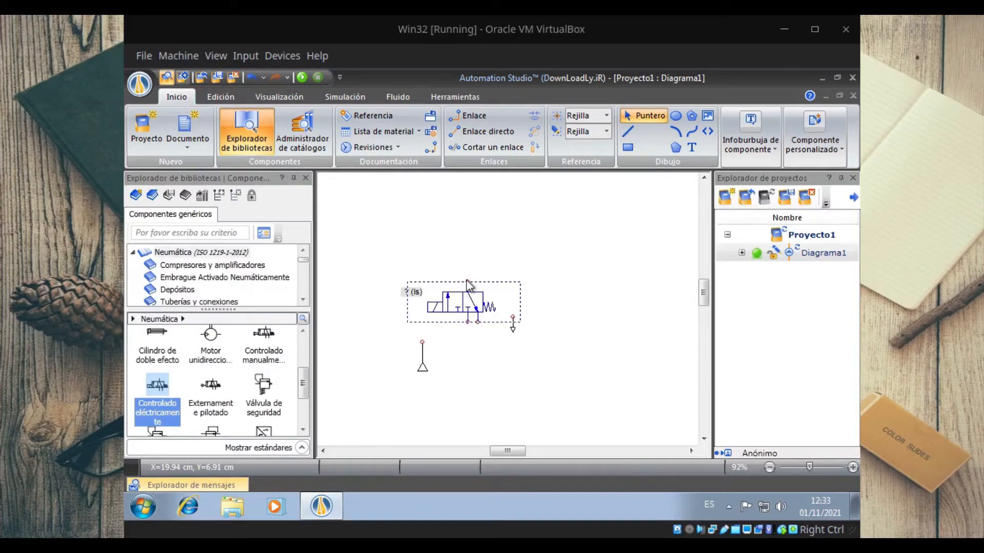
Step: Place a Cilindro doble efecto from the Cilindros category above the valve
drag(304, 383, 304, 409)
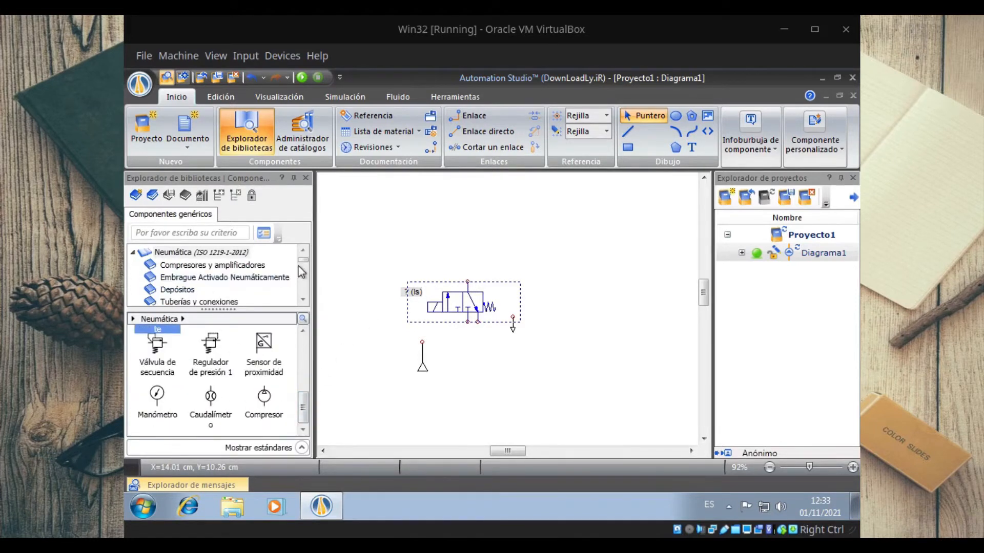
click(303, 300)
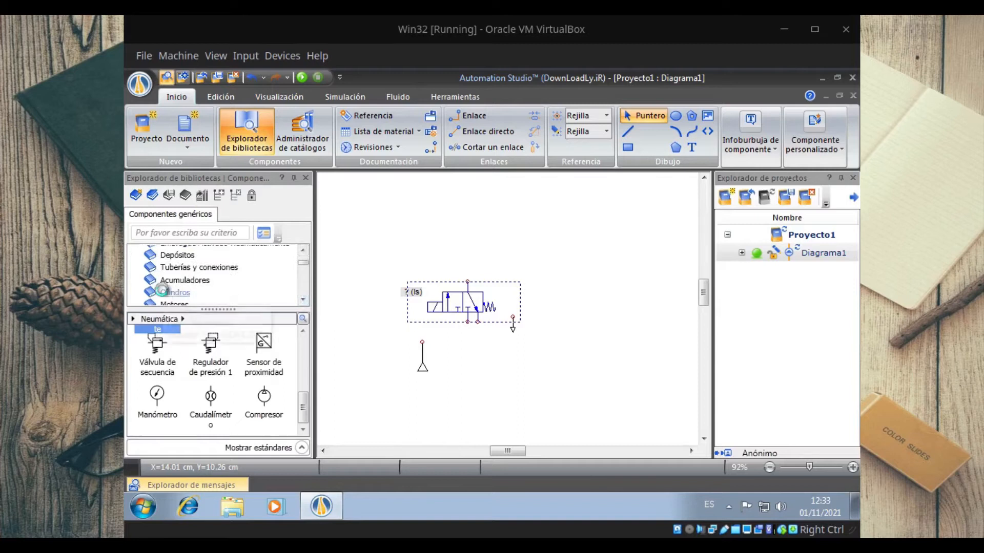
click(162, 291)
click(303, 300)
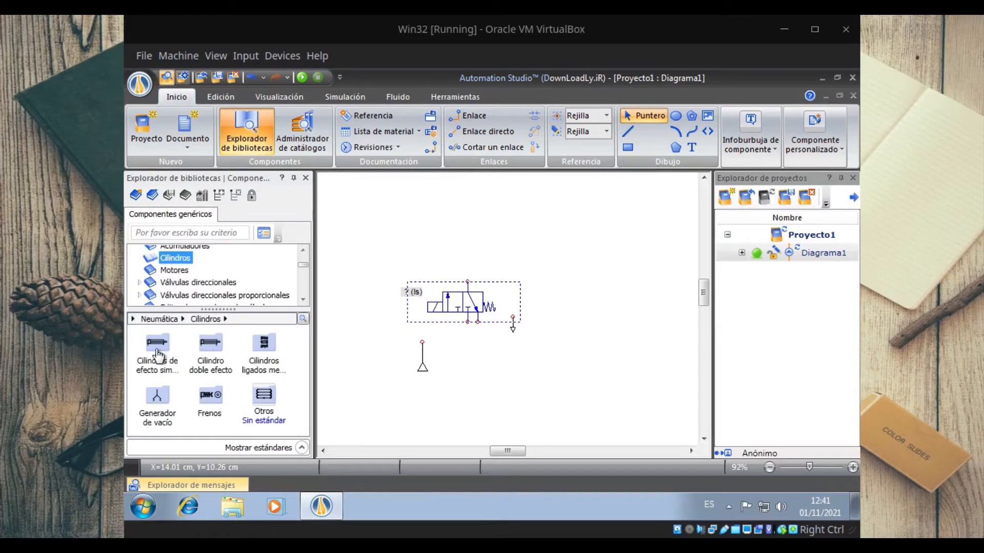
drag(210, 355, 463, 208)
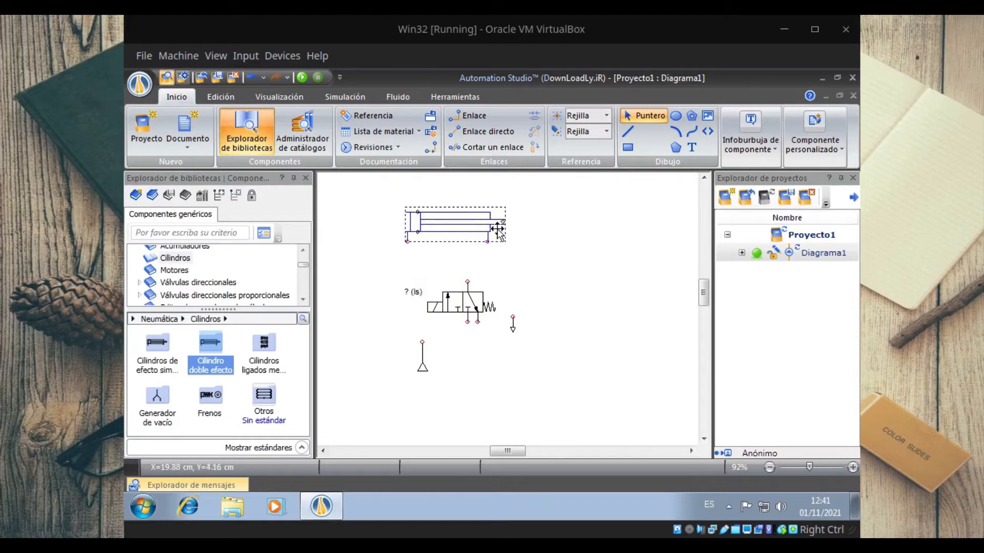
Step: Delete the electrically controlled valve from the diagram
click(557, 263)
click(460, 304)
key(Delete)
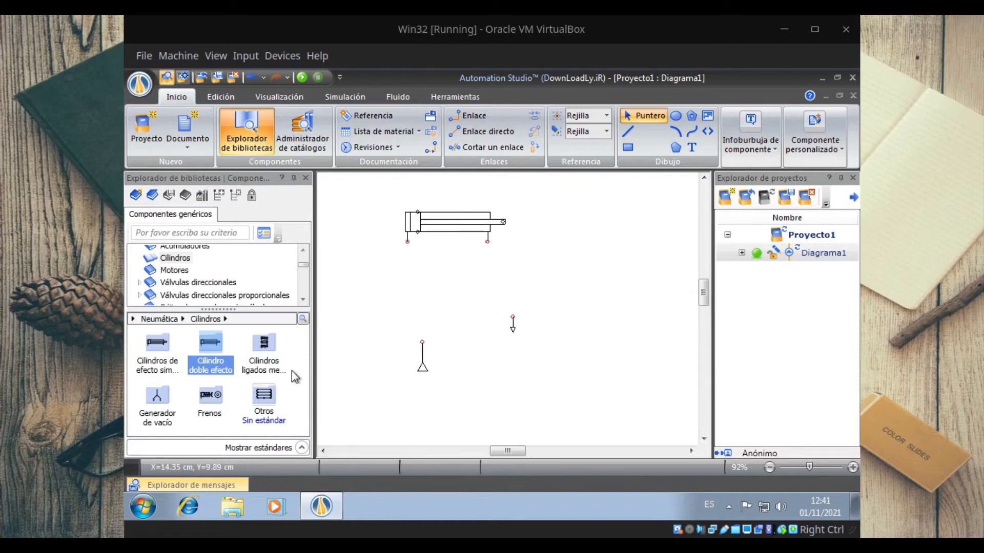
Step: Place a manually controlled valve from Válvulas 4/2 below the cylinder and connect its two upper ports to the cylinder ports
double_click(184, 283)
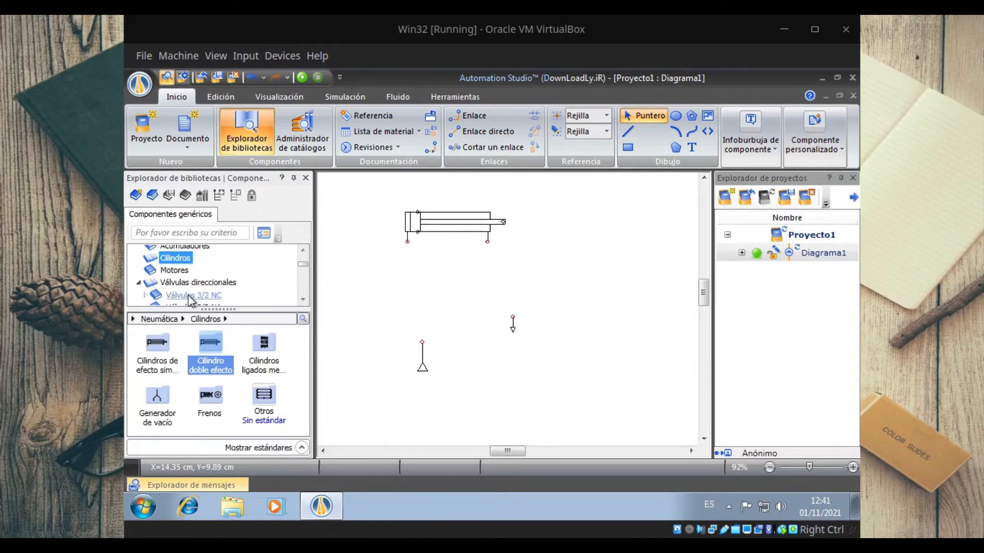
click(190, 296)
click(303, 299)
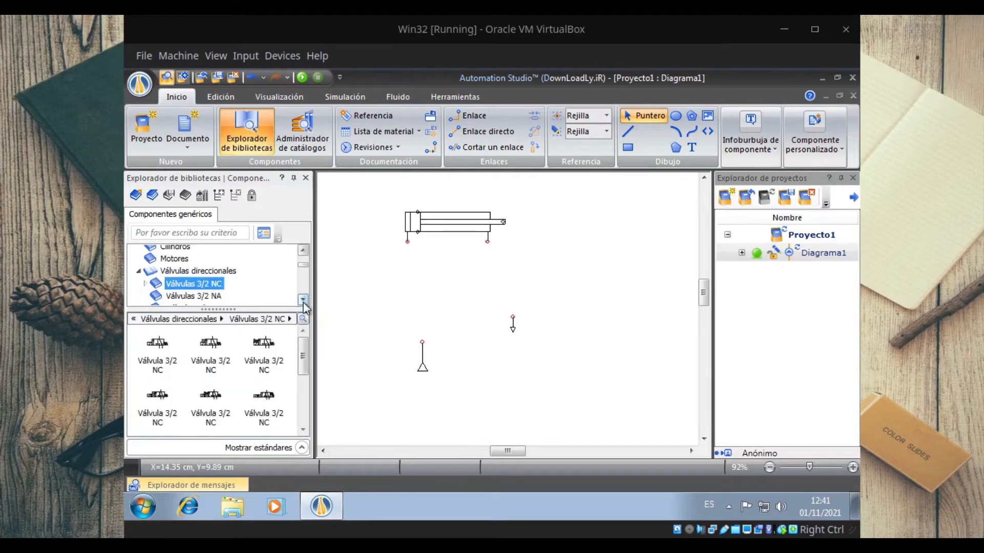
click(303, 299)
click(175, 262)
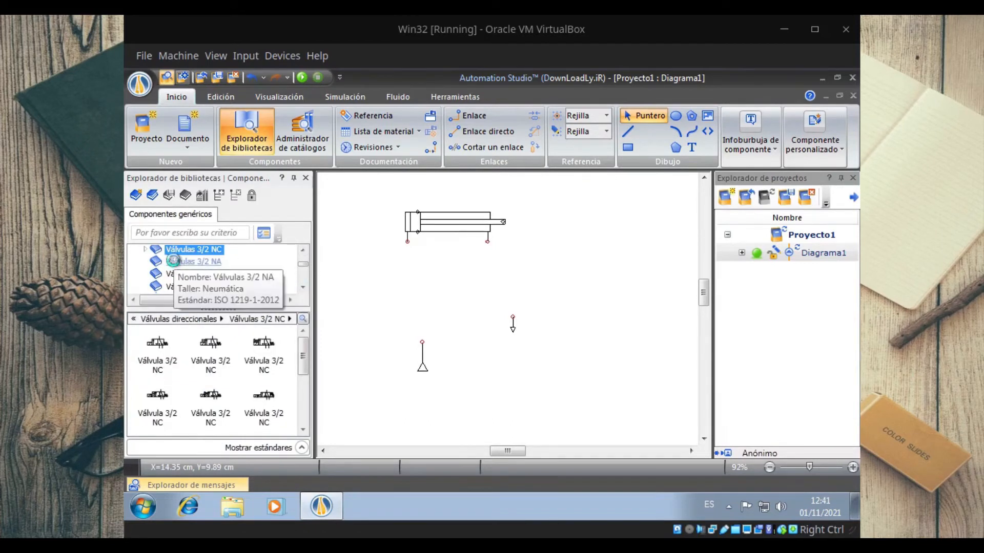
click(182, 273)
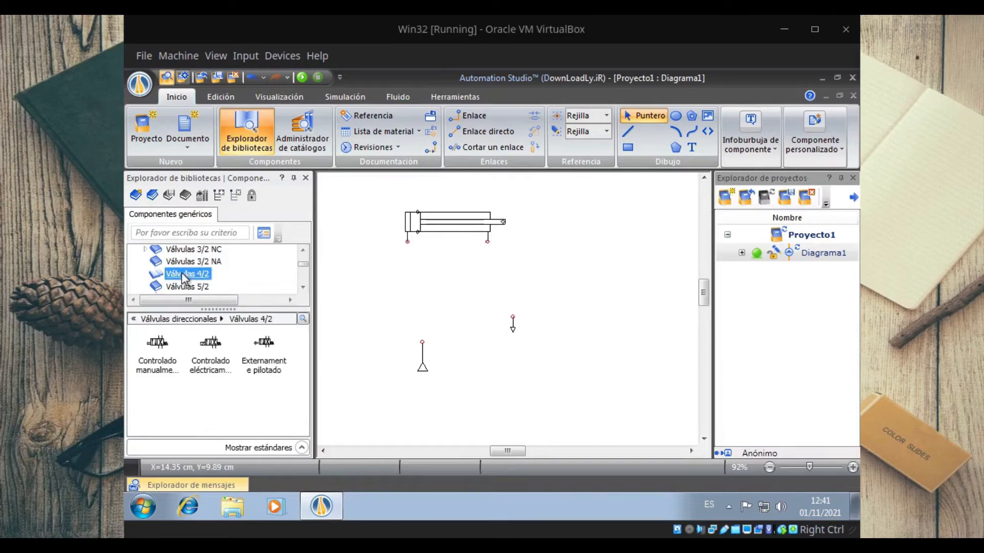
mouse_move(160, 350)
mouse_down()
mouse_move(451, 284)
mouse_move(409, 238)
mouse_move(401, 243)
mouse_move(417, 240)
mouse_move(408, 241)
mouse_up()
drag(457, 277, 488, 242)
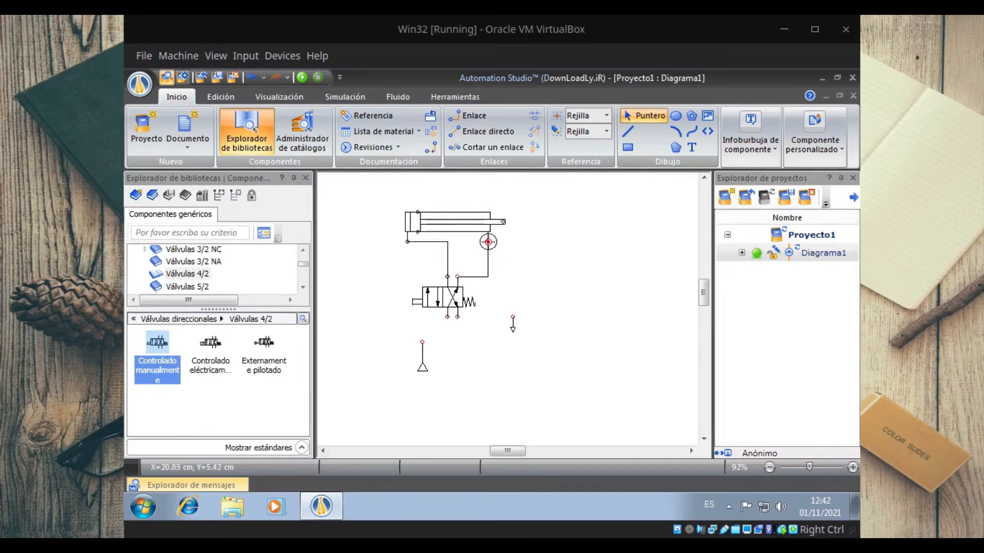
Step: Attach the exhaust and the pneumatic supply to the two lower ports of the 4/2 valve
drag(512, 326, 458, 334)
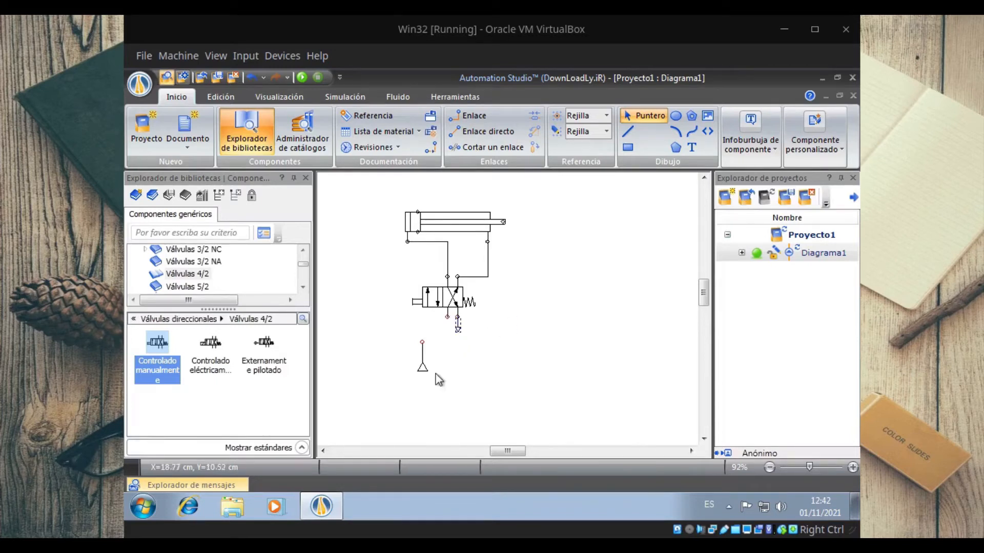
mouse_move(420, 367)
mouse_down()
mouse_move(441, 347)
mouse_move(436, 365)
mouse_up()
Step: Simulate the pneumatic circuit, operate the valve's manual actuator several times and stop the simulation
click(298, 78)
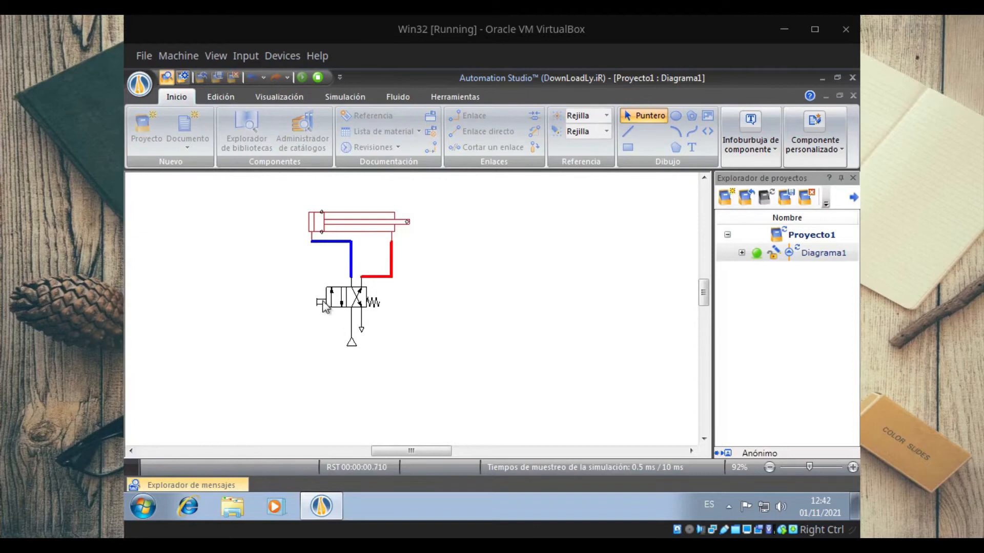
click(320, 303)
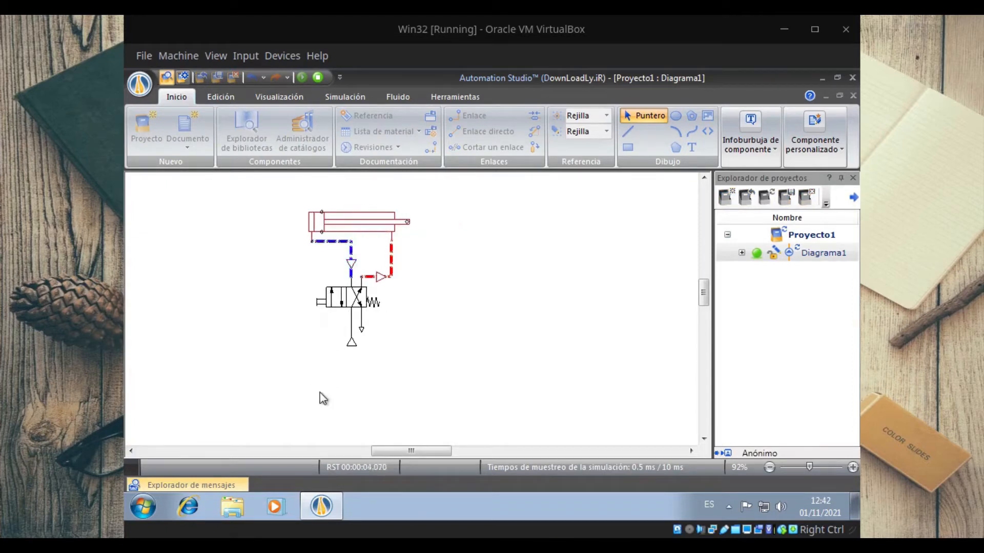
click(320, 305)
click(323, 307)
click(315, 78)
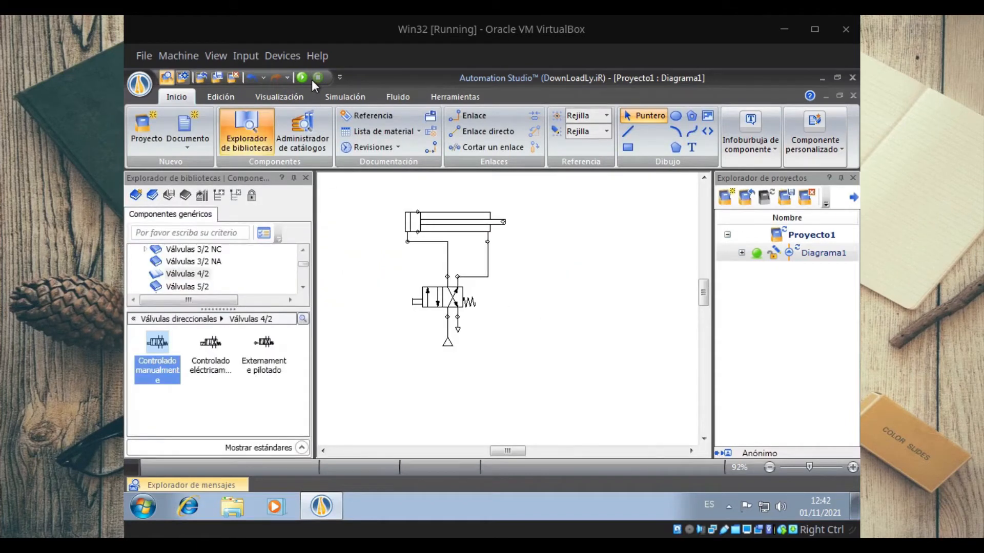
Step: Replace the manually controlled 4/2 valve with an electrically controlled 4/2 valve at the same connections
click(198, 351)
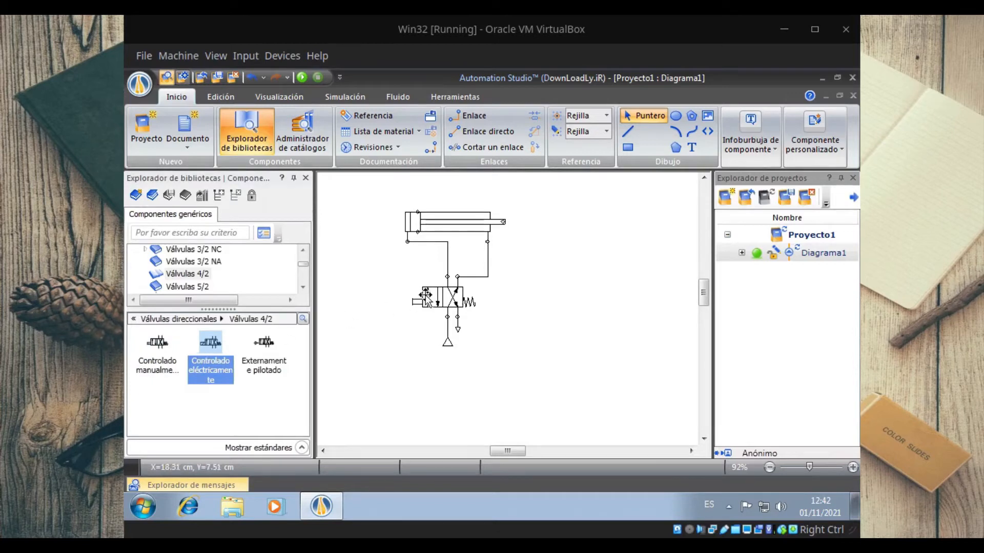
click(440, 299)
key(Delete)
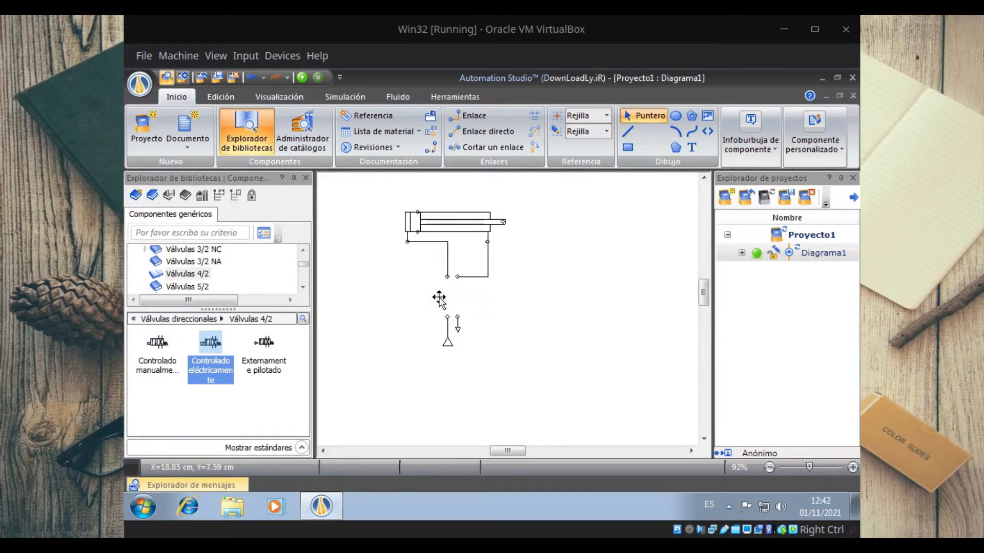
drag(211, 343, 447, 278)
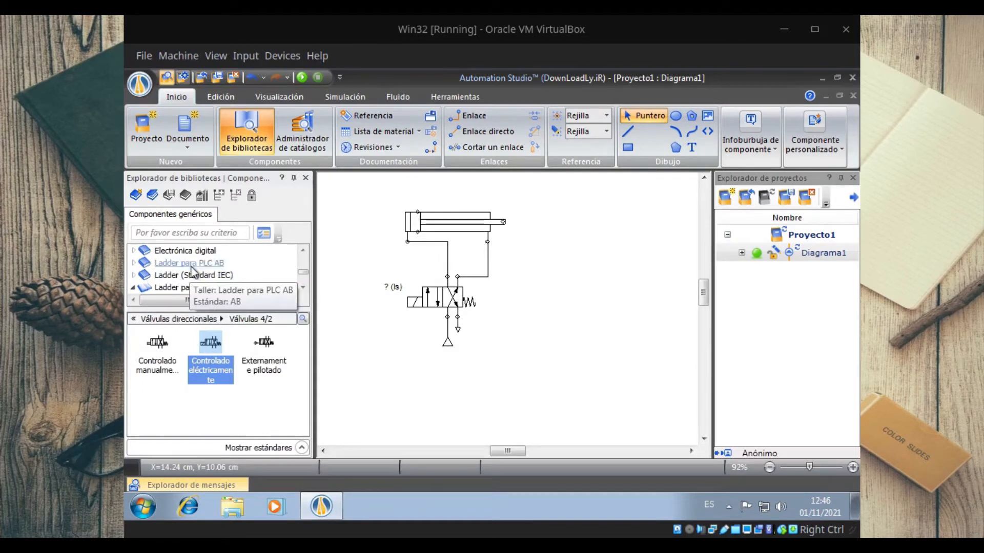
Step: Place Barras from the Ladder para PLC AB library in the empty area beside the pneumatic circuit
click(190, 263)
drag(157, 341, 634, 295)
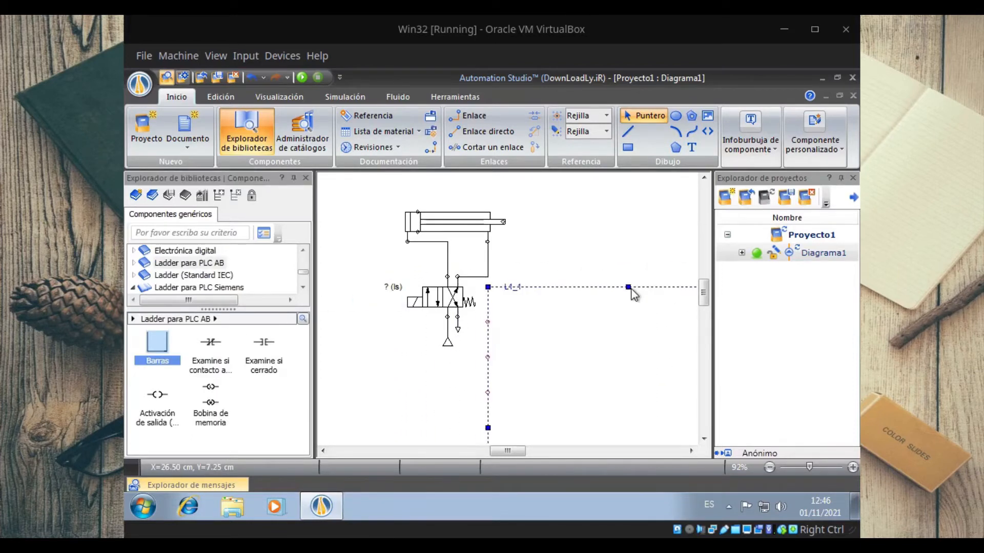
drag(509, 456, 536, 456)
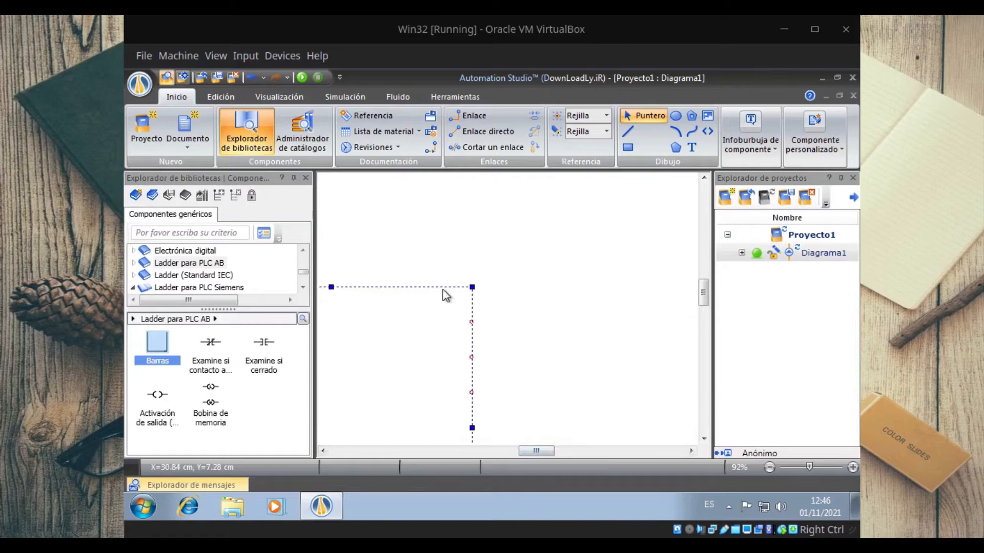
drag(470, 302, 630, 228)
Step: Place an Examine si cerrado contact and an Activación de salida (OTE) coil on the first rung and link them
click(260, 356)
drag(260, 356, 373, 248)
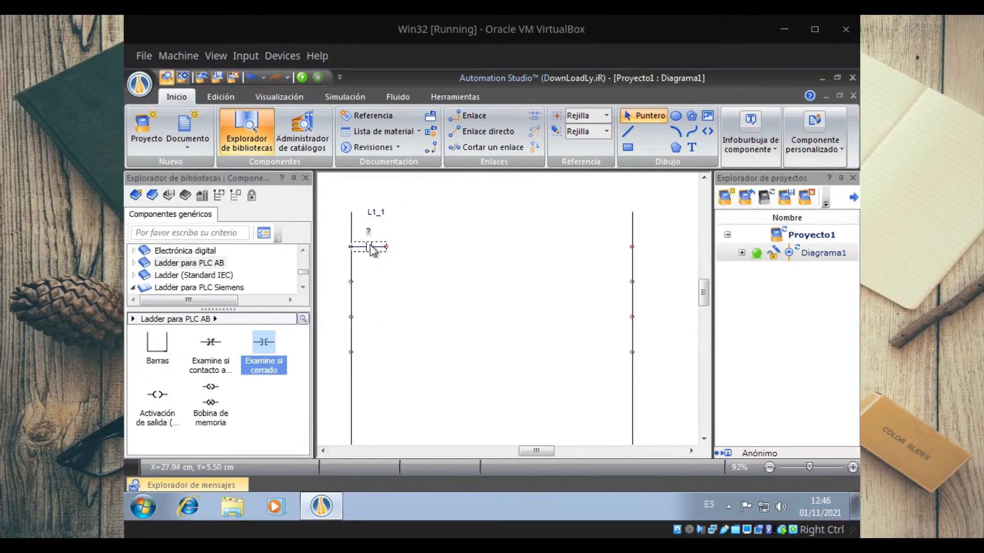
drag(169, 406, 610, 248)
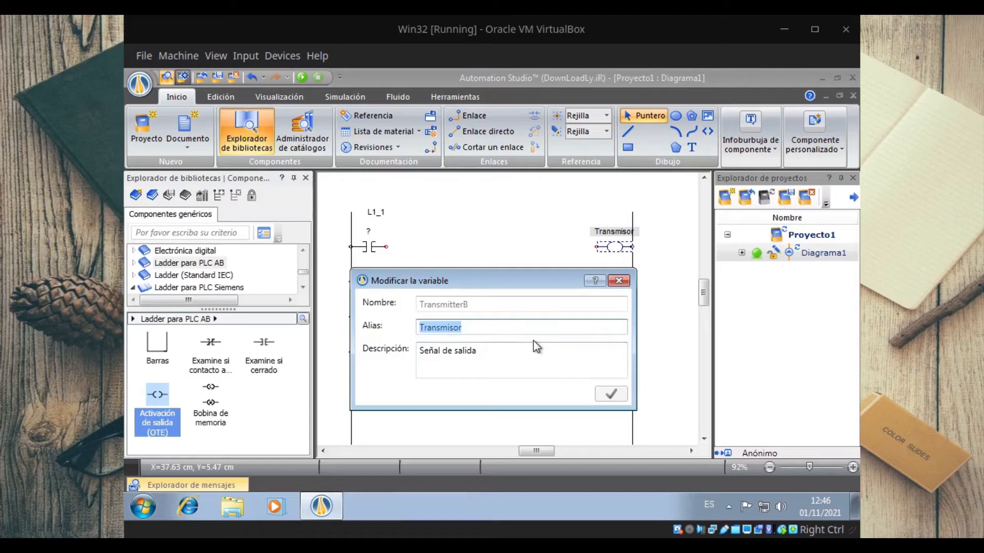
click(618, 281)
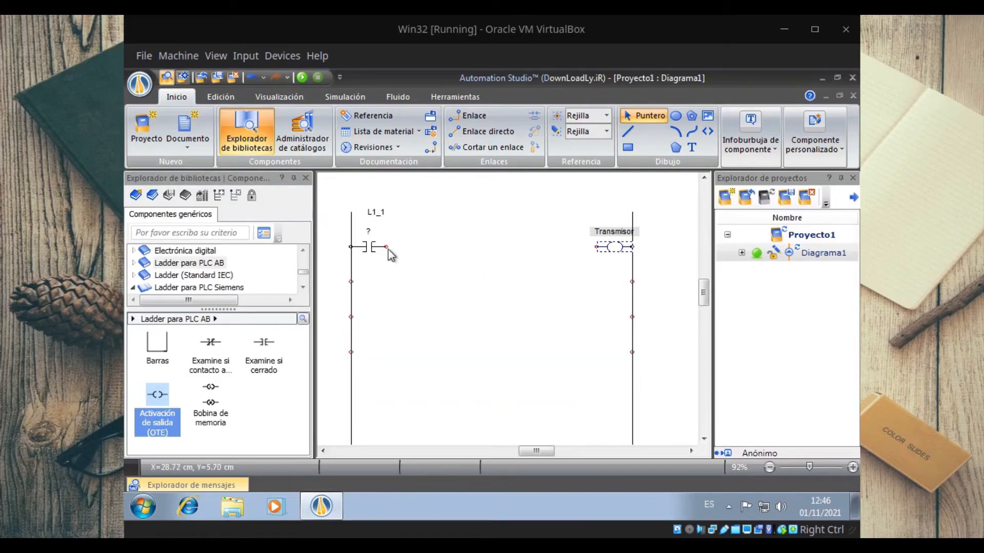
drag(385, 246, 596, 247)
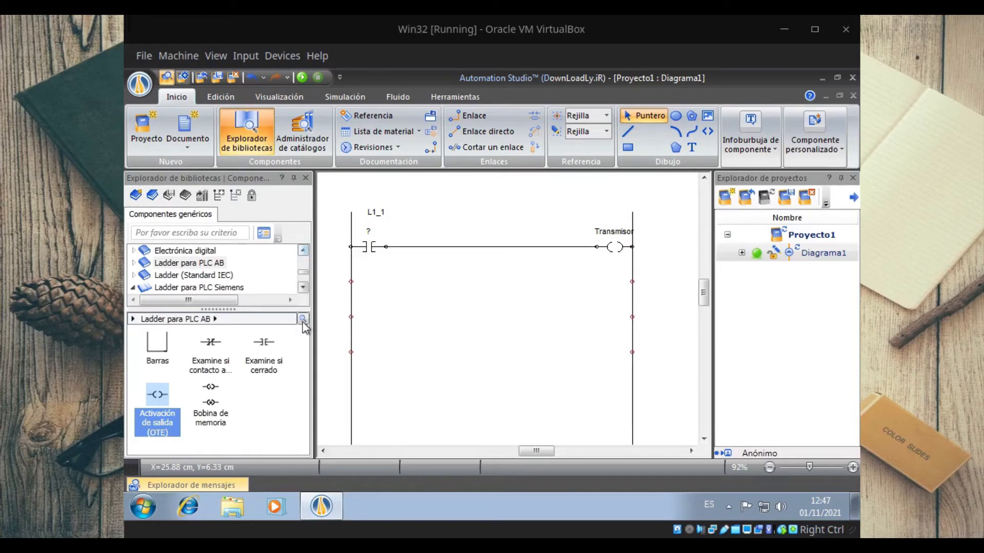
Step: Examine the component categories of the Ladder para PLC AB library, including Contactos and Relé
click(132, 264)
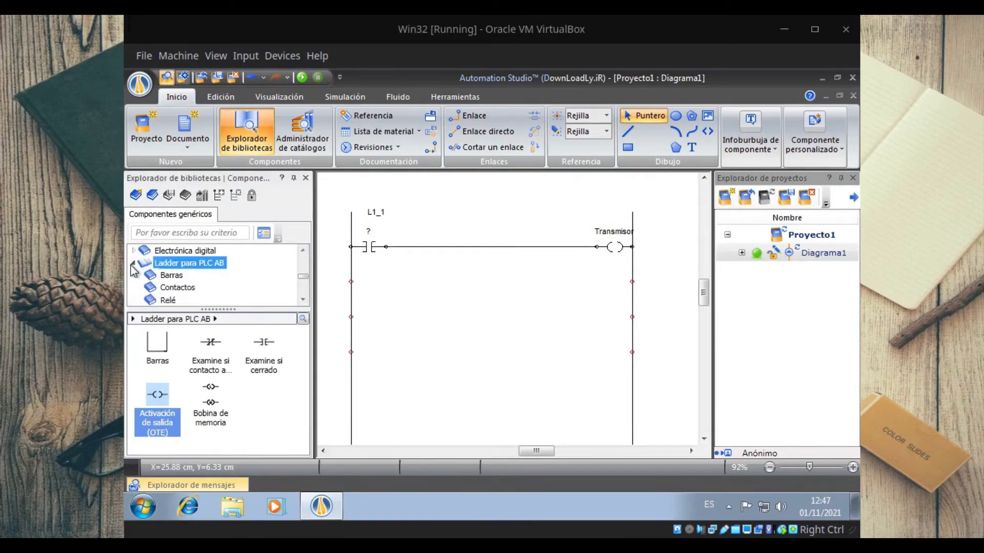
click(178, 289)
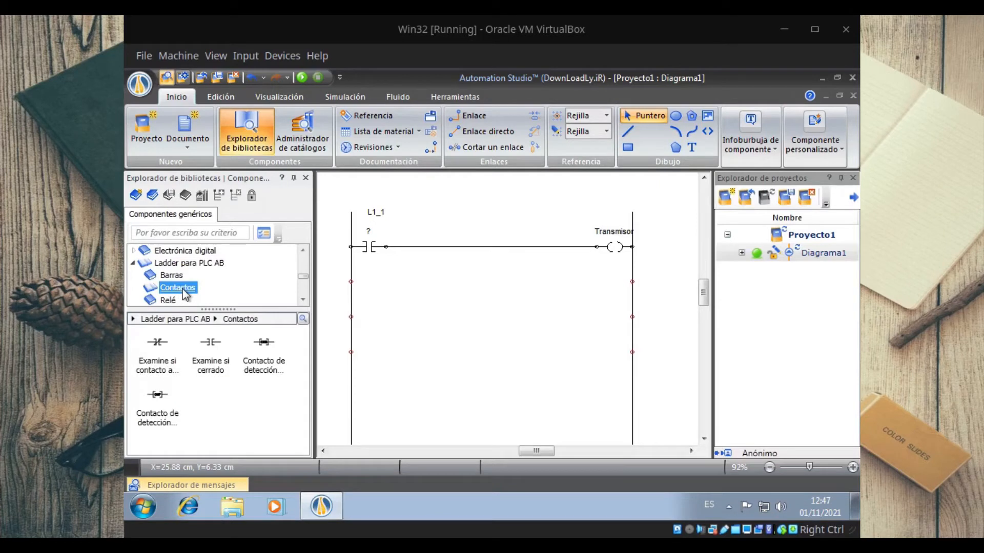
click(176, 302)
click(305, 300)
click(305, 299)
click(304, 300)
click(304, 299)
click(304, 300)
click(305, 300)
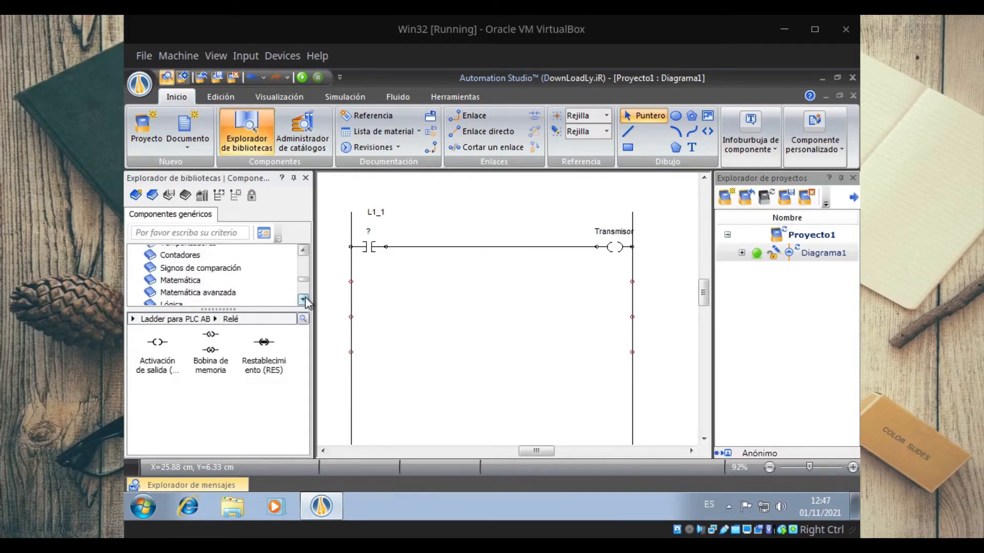
click(304, 300)
click(304, 300)
click(304, 300)
click(304, 299)
click(304, 300)
click(305, 300)
Step: Collapse the Neumática library and open the Tarjetas PLC category of Control eléctrico (Estándar JIC)
click(304, 250)
click(305, 250)
click(305, 250)
click(304, 250)
click(304, 250)
click(305, 250)
click(305, 250)
click(305, 250)
click(304, 250)
click(305, 250)
click(304, 250)
click(304, 250)
click(304, 250)
click(304, 250)
click(305, 250)
click(304, 250)
click(304, 250)
click(304, 250)
click(134, 264)
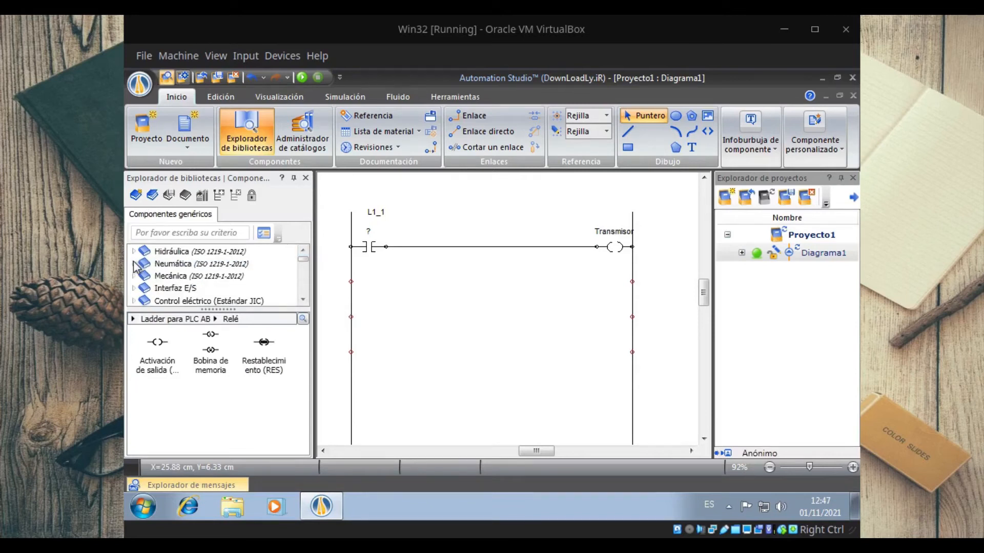
click(134, 301)
click(303, 301)
click(303, 301)
click(304, 300)
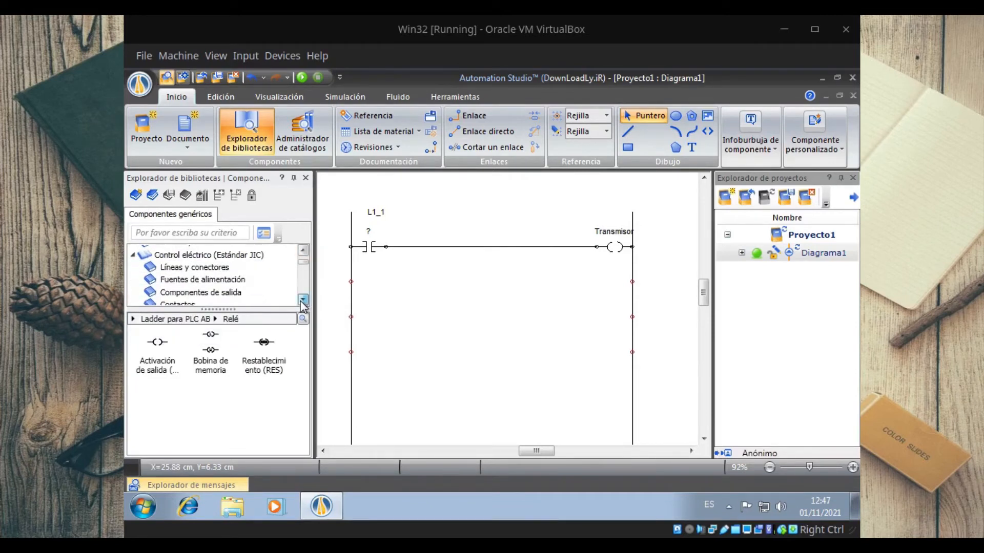
click(303, 301)
click(303, 300)
click(303, 301)
click(303, 301)
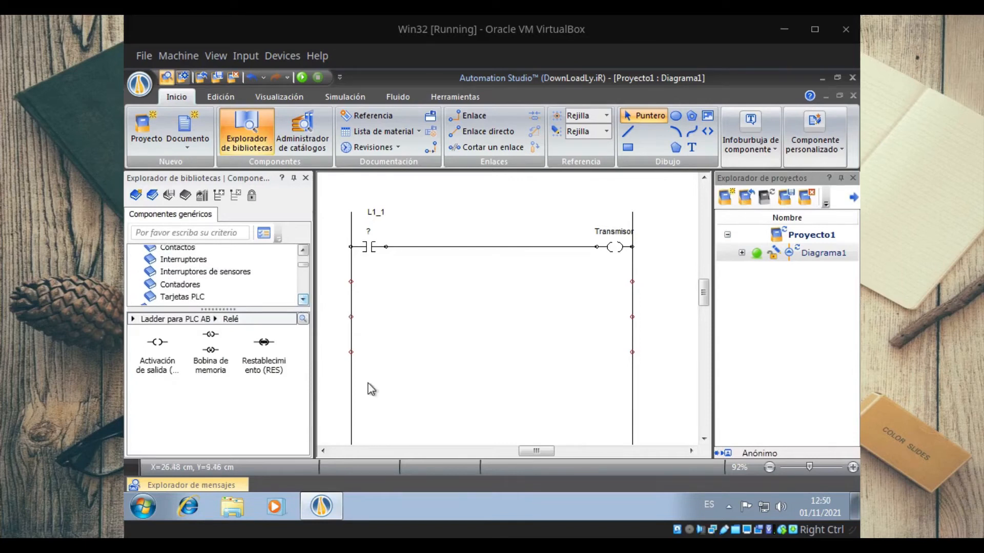
click(188, 294)
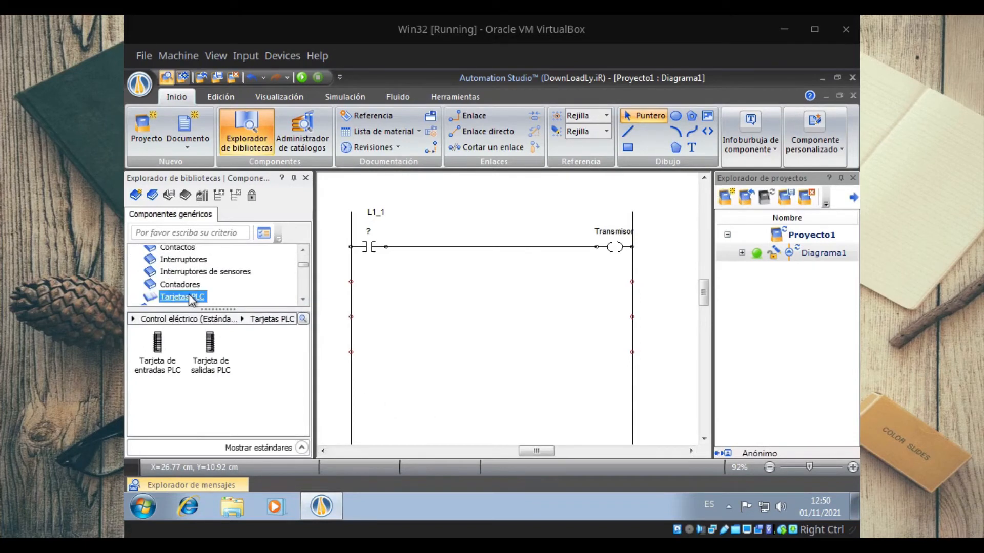
Step: Place a Tarjeta de entradas PLC between the pneumatic circuit and the ladder's first rail
click(321, 453)
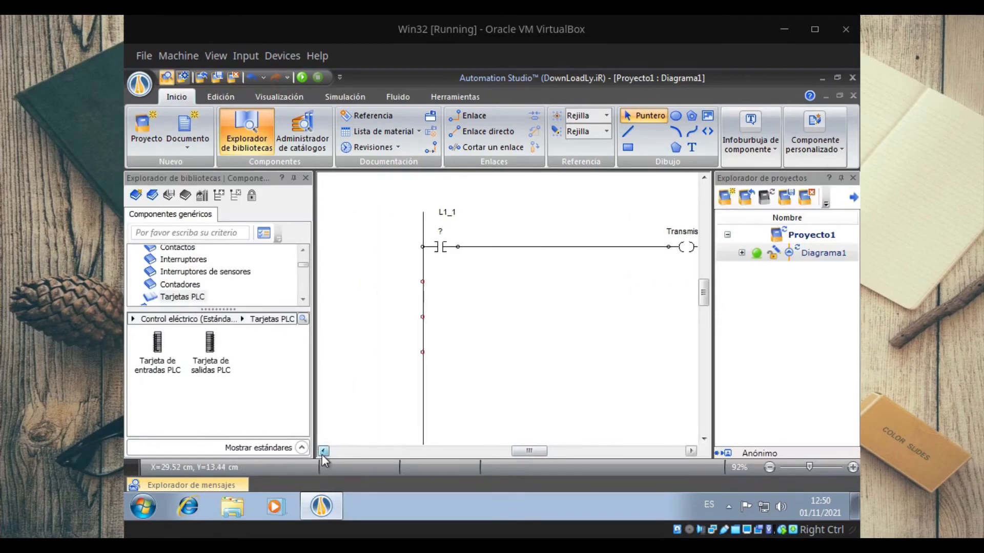
click(322, 454)
click(321, 454)
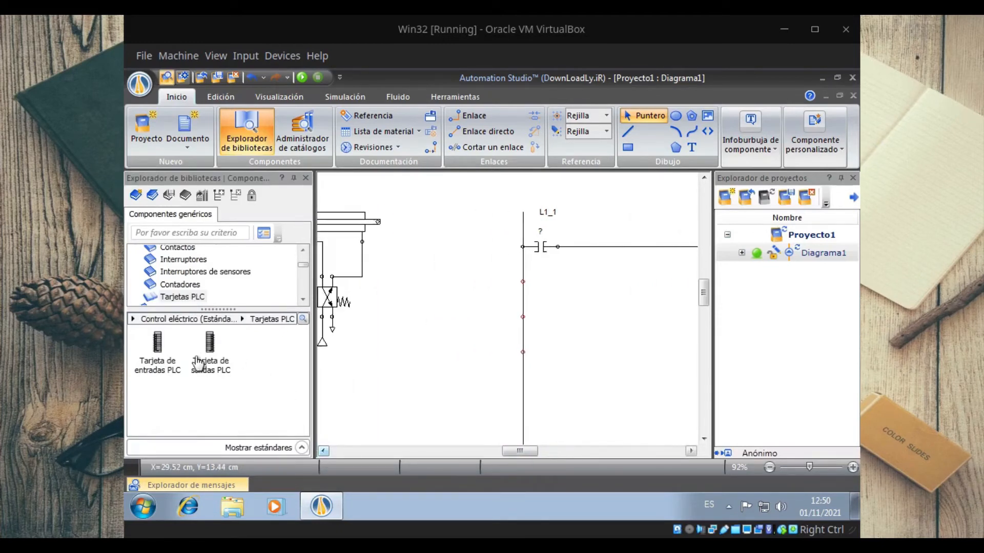
drag(155, 354, 484, 285)
Step: Place a Tarjeta de salidas PLC and position it just outside the ladder's second rail, beyond the coil
drag(210, 343, 630, 281)
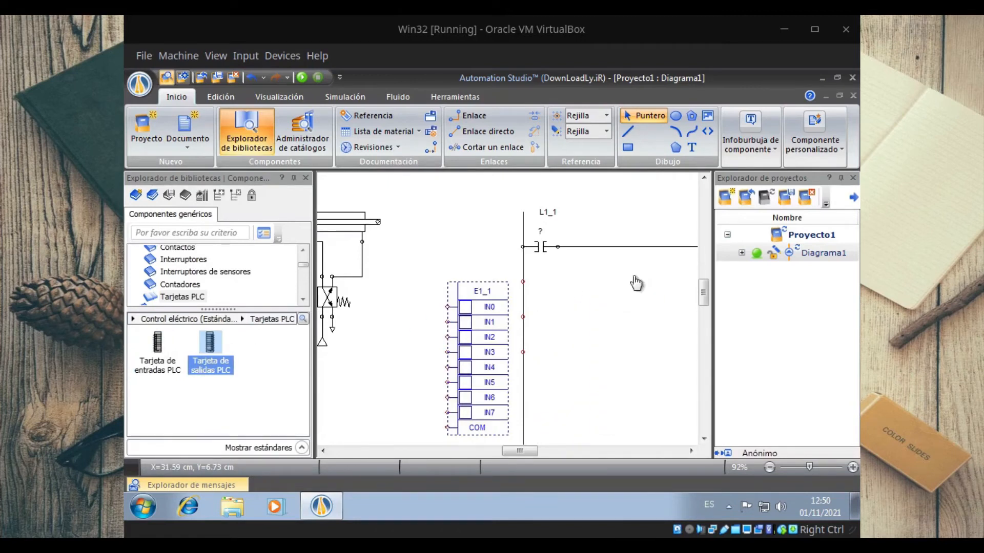
click(769, 467)
click(769, 466)
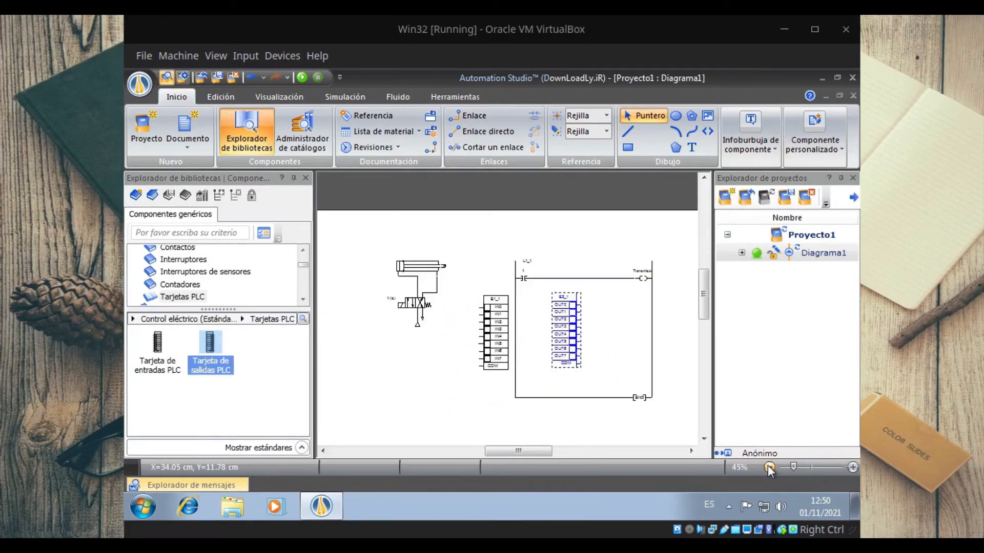
click(769, 466)
drag(555, 323, 639, 328)
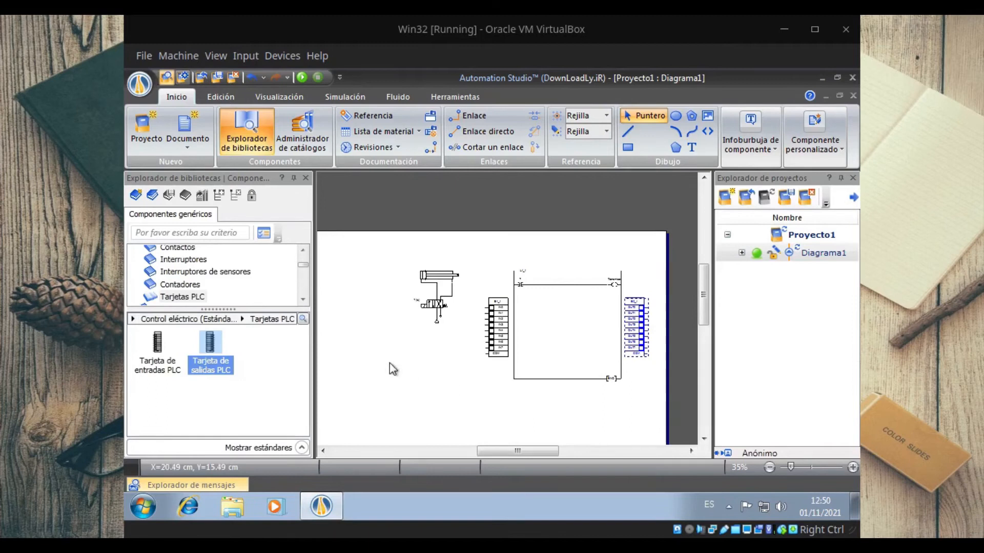
Step: Place a normally open pushbutton from Interruptores beside the PLC input card and give it the alias Button
click(177, 286)
click(182, 261)
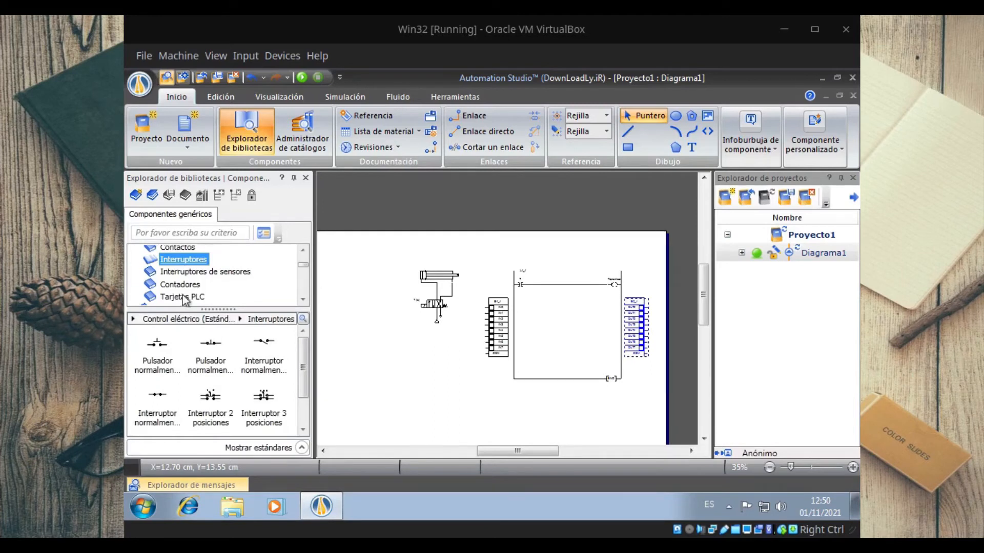
drag(165, 348, 469, 307)
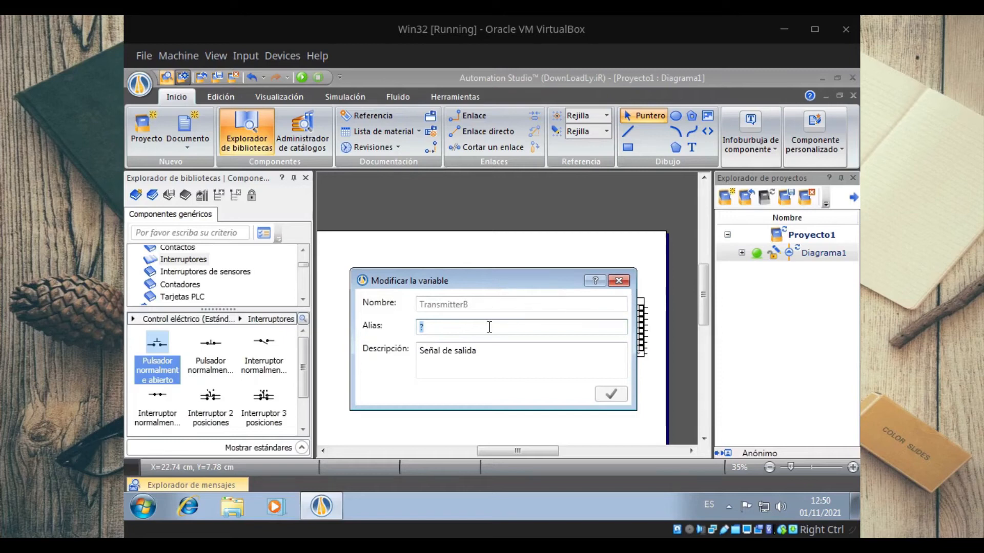
text(P)
text(utton)
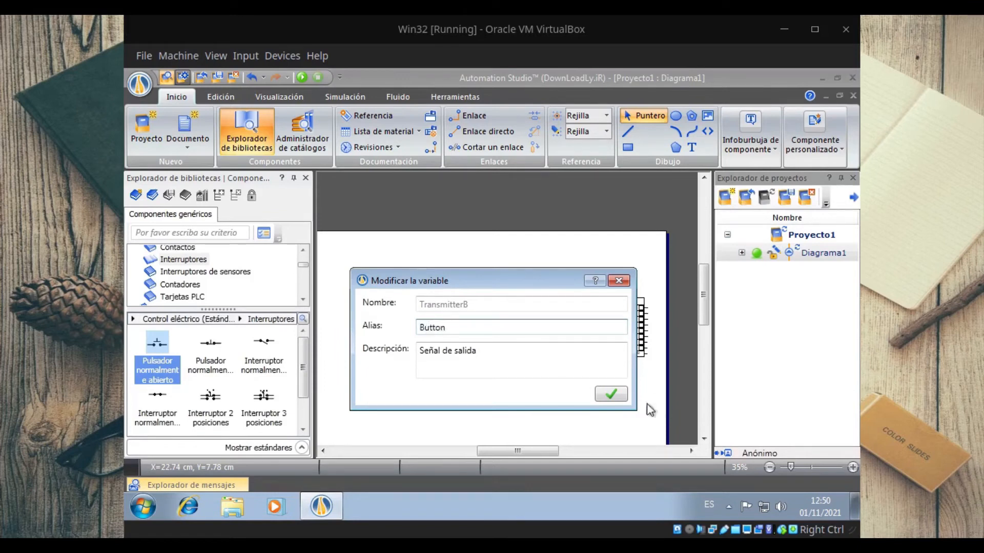
click(621, 395)
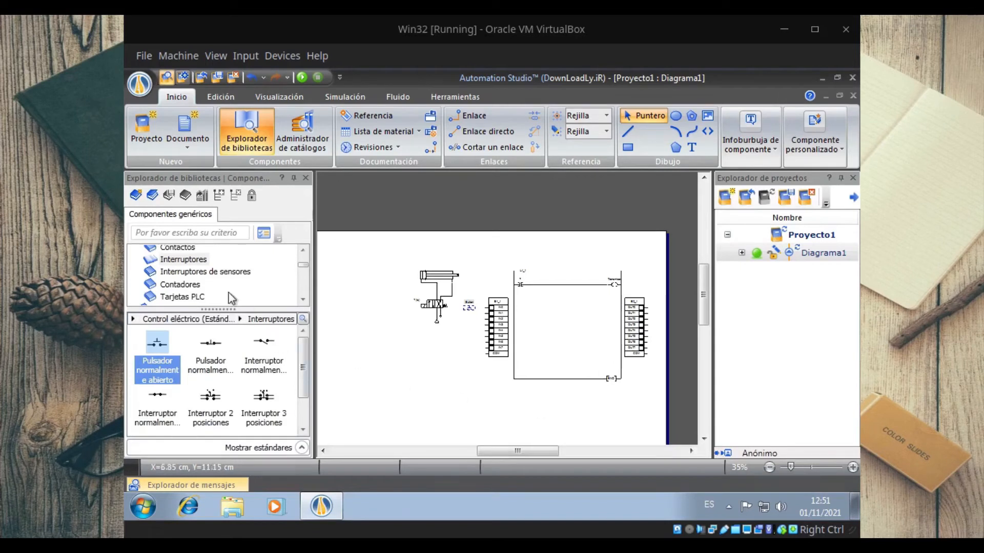
Step: Place a Fuente de alimentación 24V from Fuentes de alimentación above the Button pushbutton
click(303, 251)
click(303, 250)
click(303, 250)
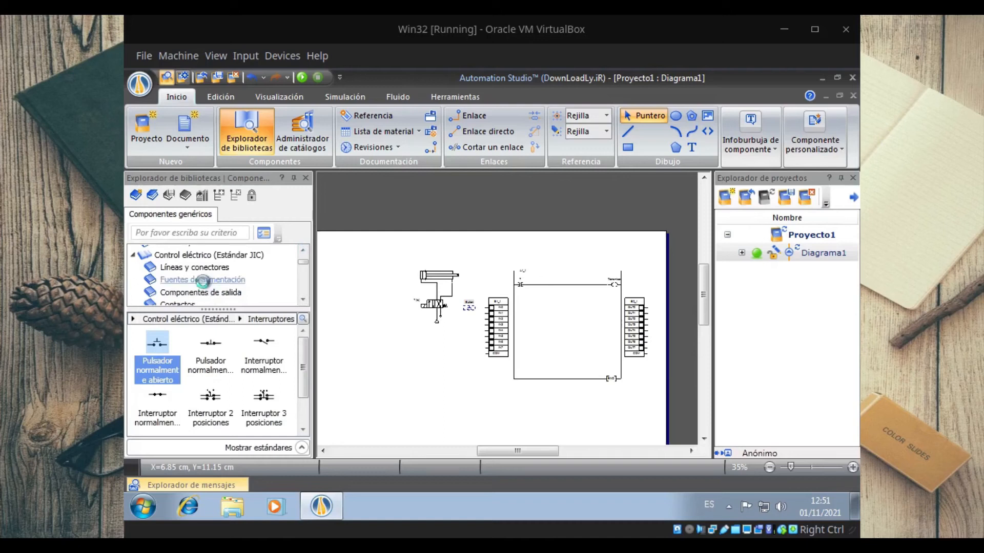
click(203, 282)
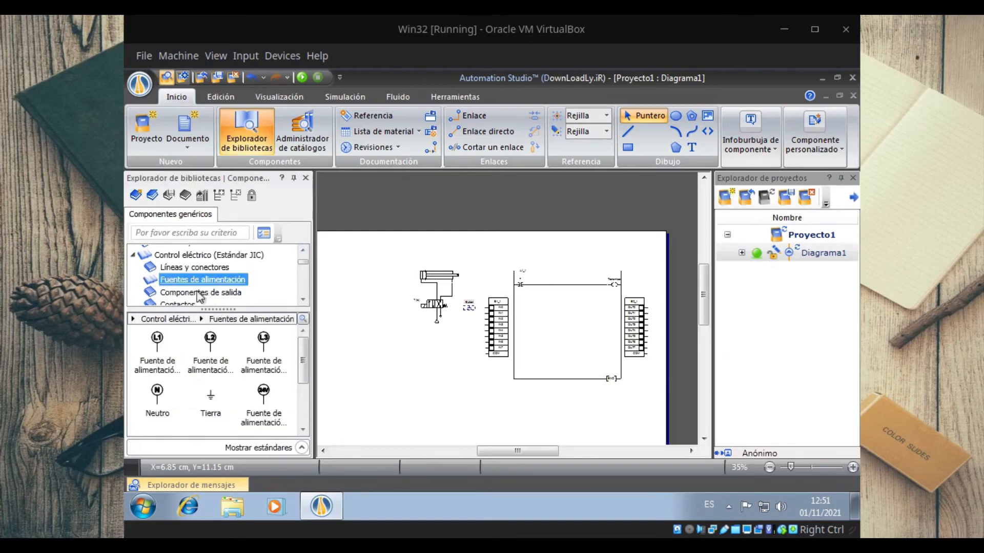
click(259, 397)
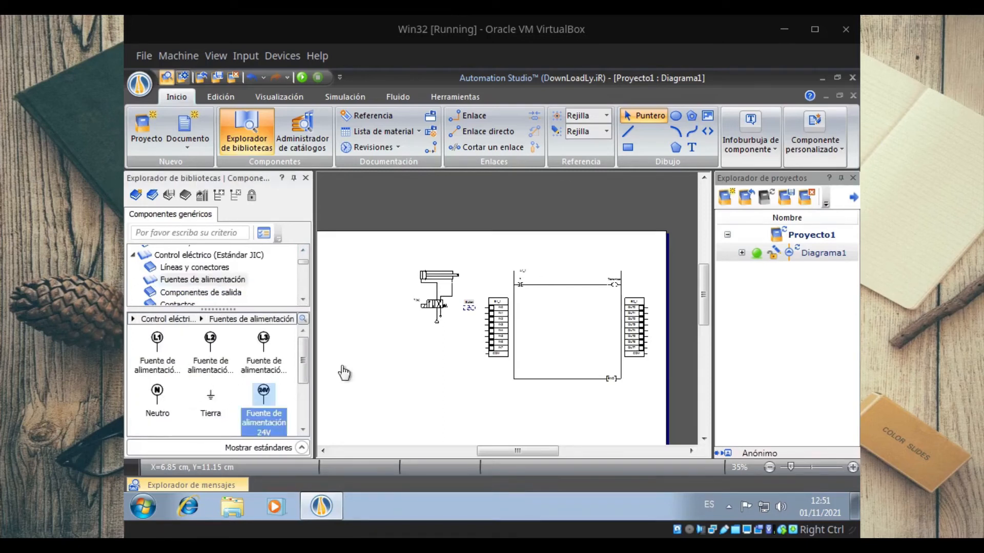
drag(261, 400, 465, 283)
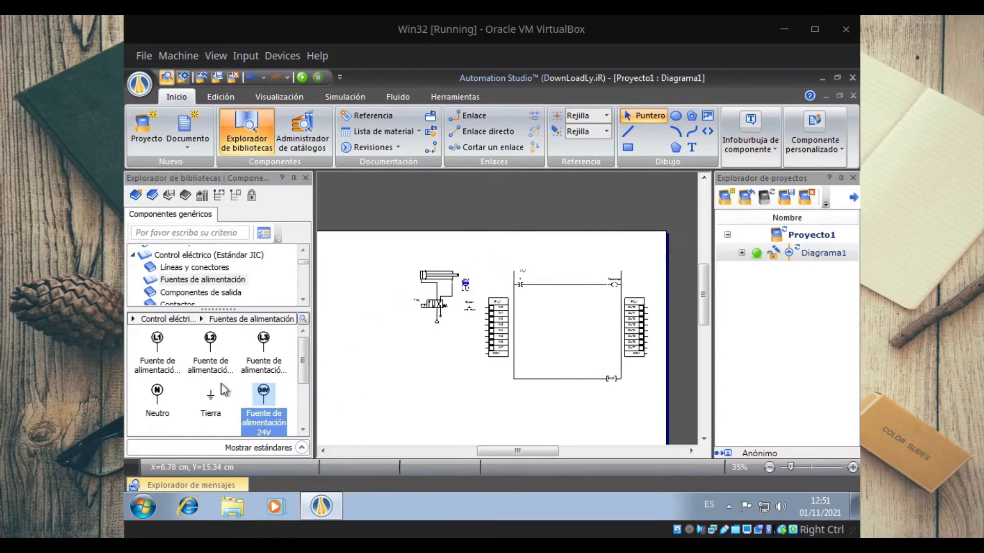
Step: Place a Común (0 Volt) source below the pushbutton, near the input card's COM terminal
click(303, 429)
click(303, 430)
mouse_move(157, 388)
drag(157, 388, 469, 350)
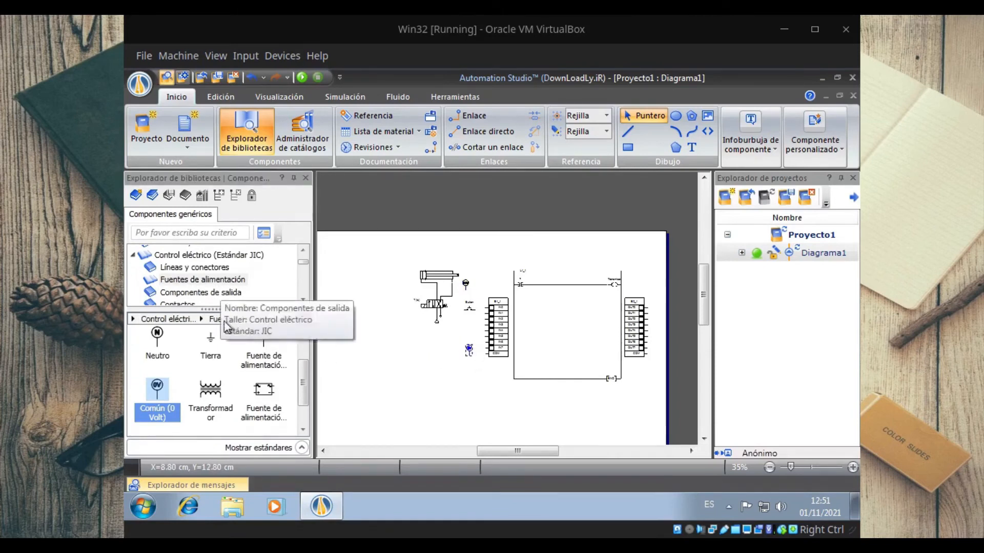
Step: Examine the Componentes de salida category and the other Control eléctrico (Estándar JIC) categories for a solenoid component
click(198, 296)
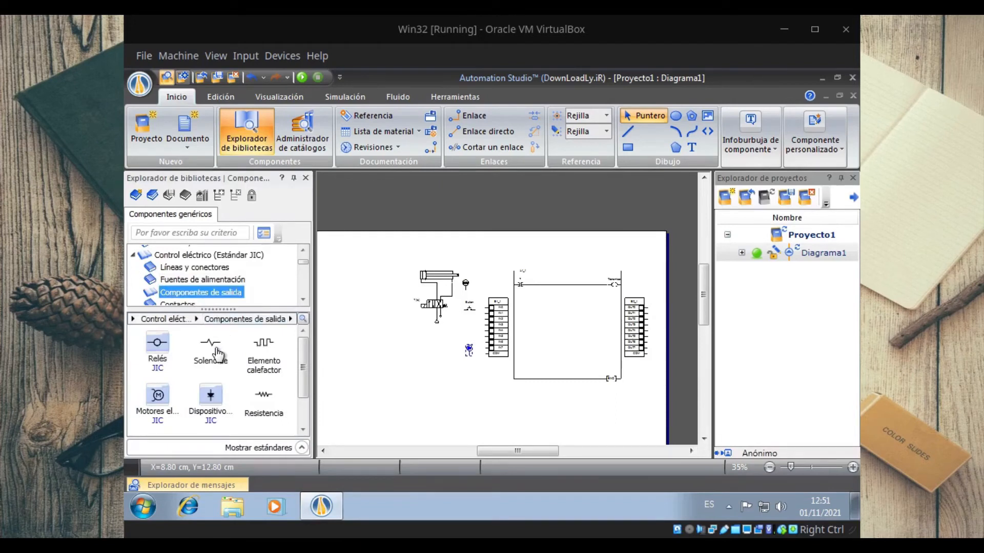
mouse_move(218, 353)
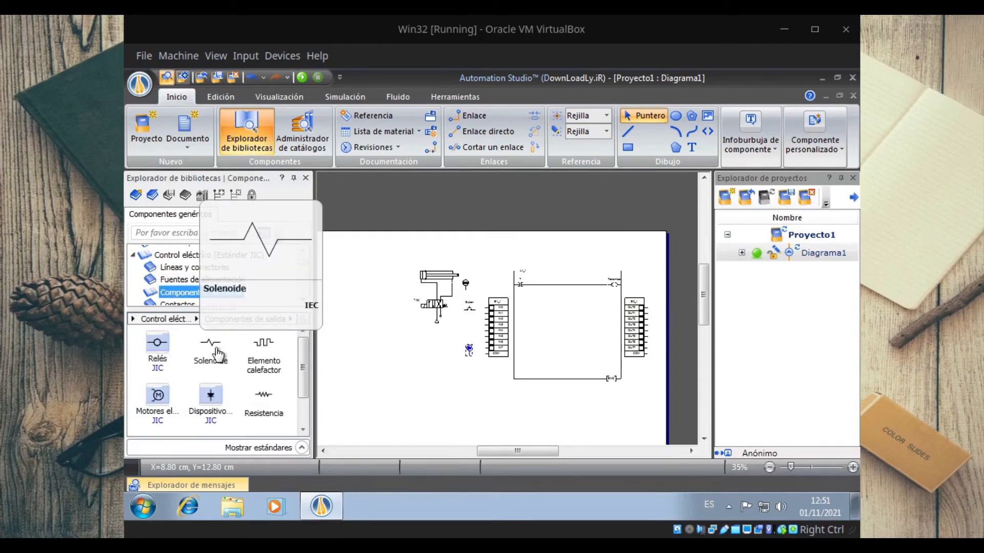
click(303, 430)
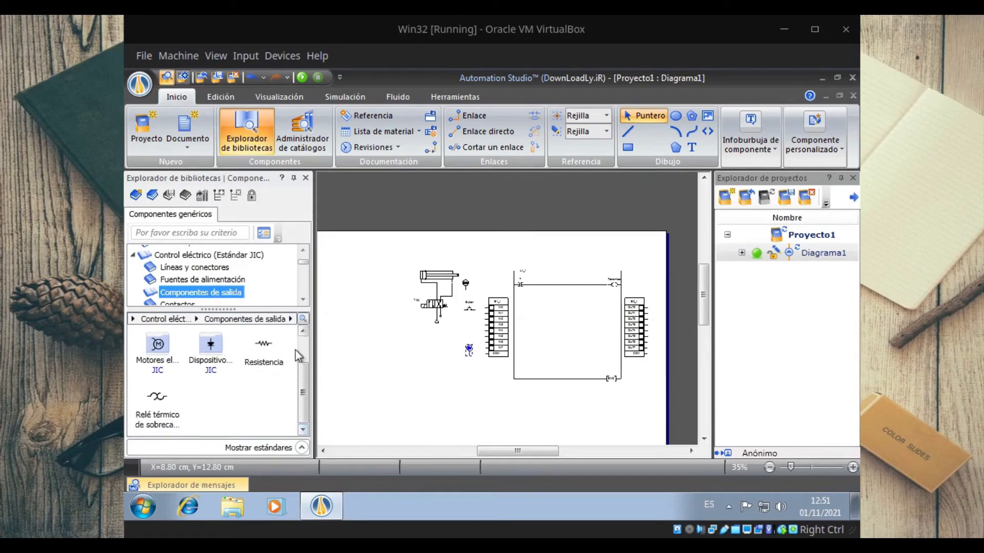
click(303, 332)
click(304, 332)
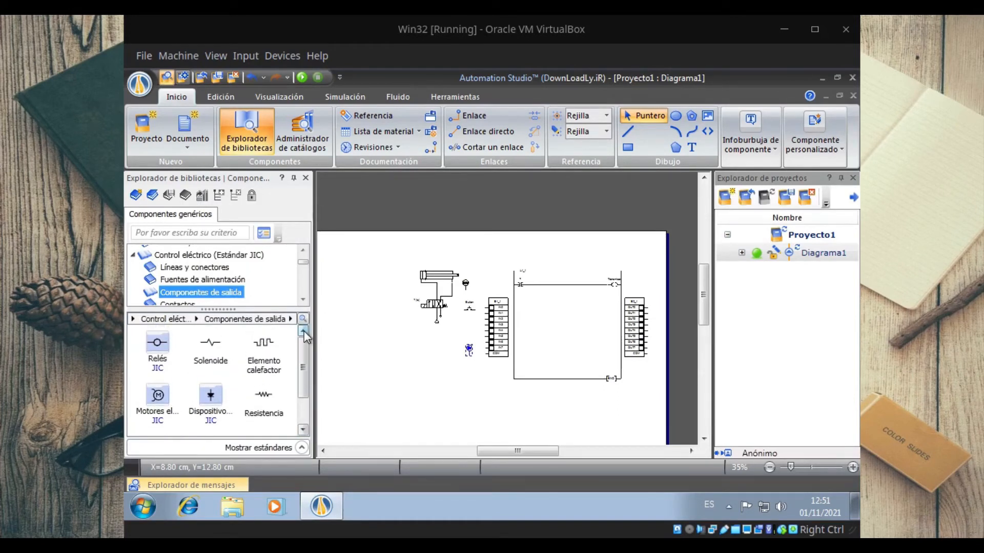
click(301, 301)
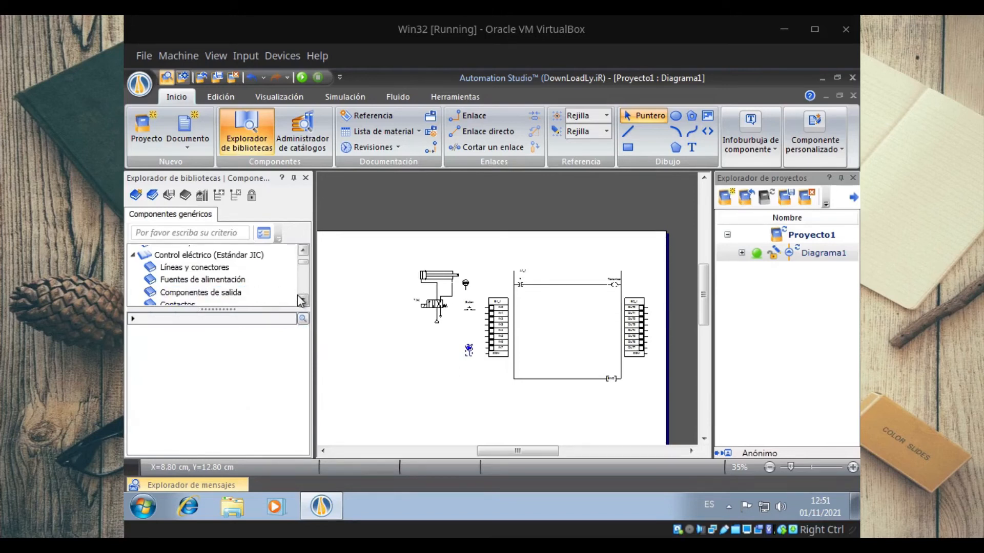
click(303, 300)
click(303, 301)
click(302, 300)
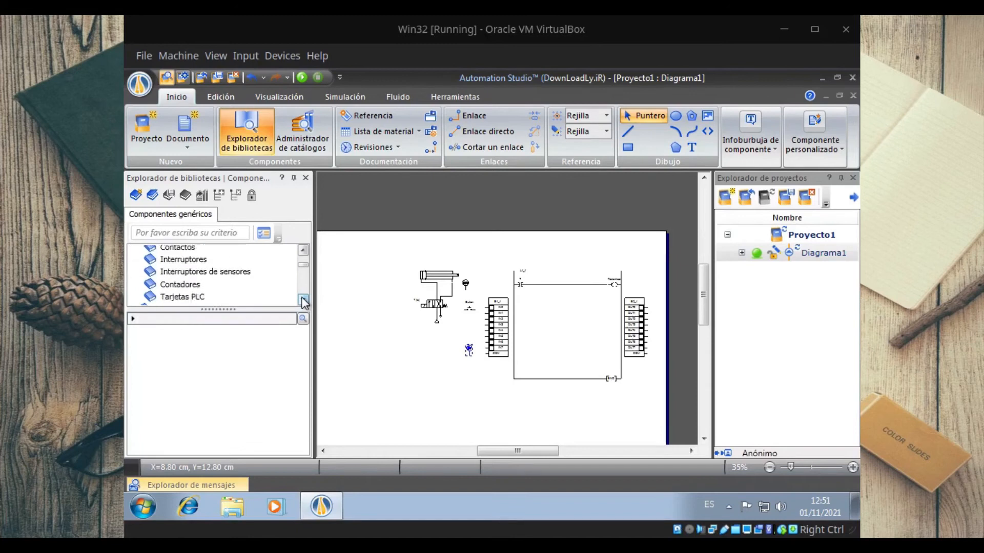
click(303, 300)
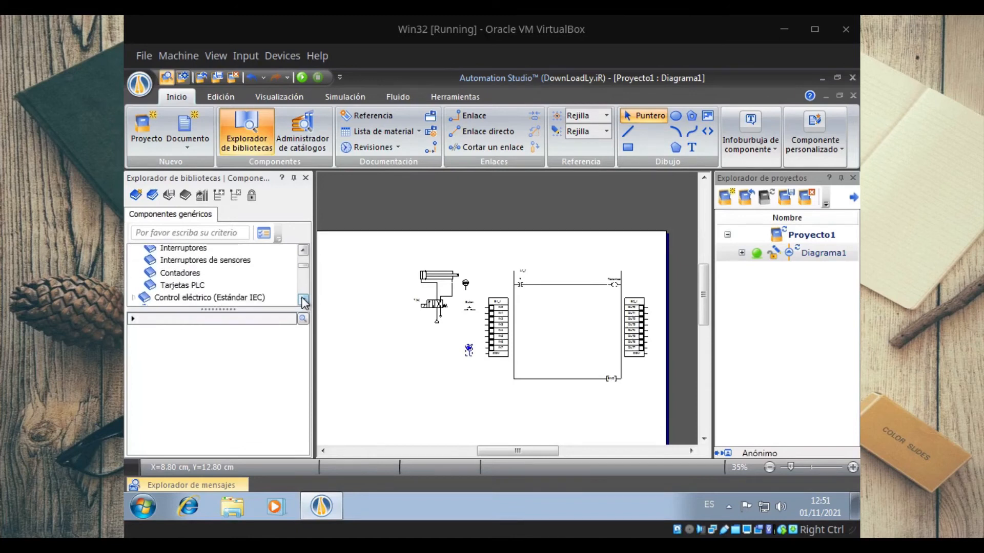
click(302, 250)
click(303, 250)
click(303, 250)
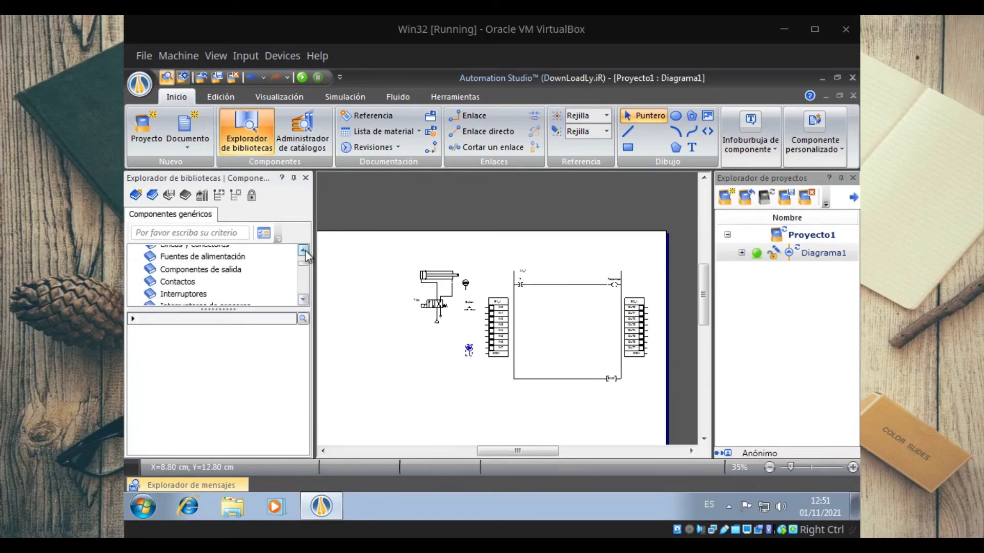
click(304, 251)
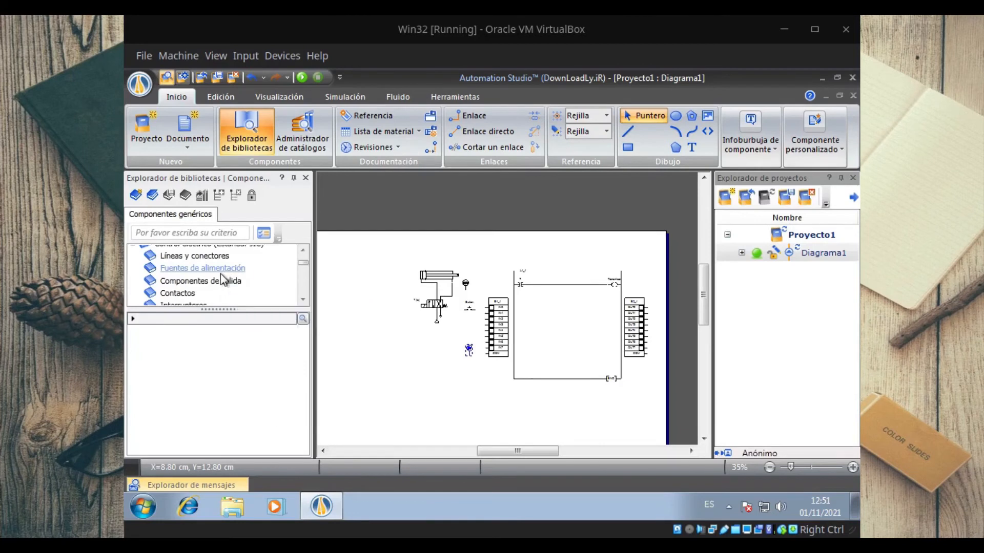
Step: Place a Solenoide from Componentes de salida at the output card's OUT0 terminal and give it the alias M1
click(220, 272)
click(215, 280)
drag(207, 353, 655, 307)
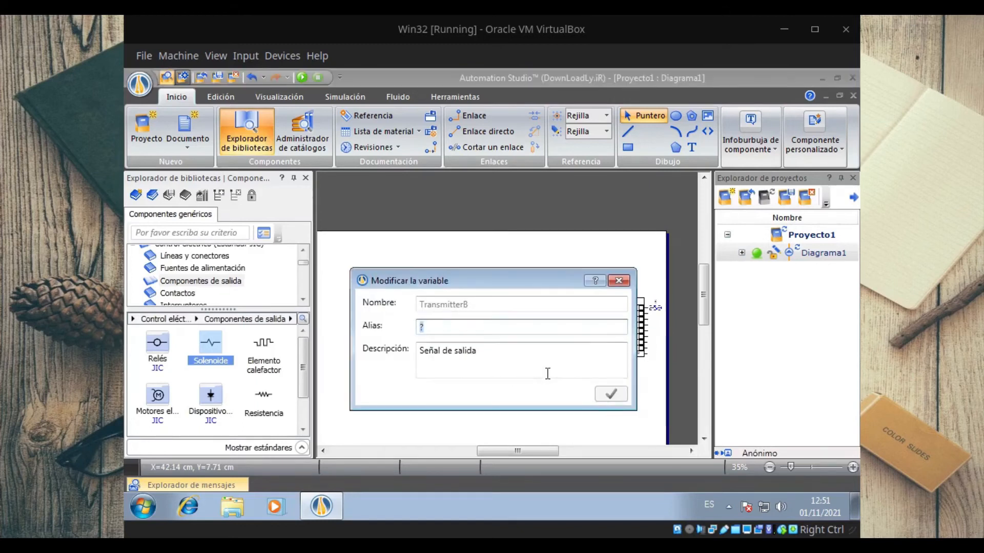
text(M)
key(Return)
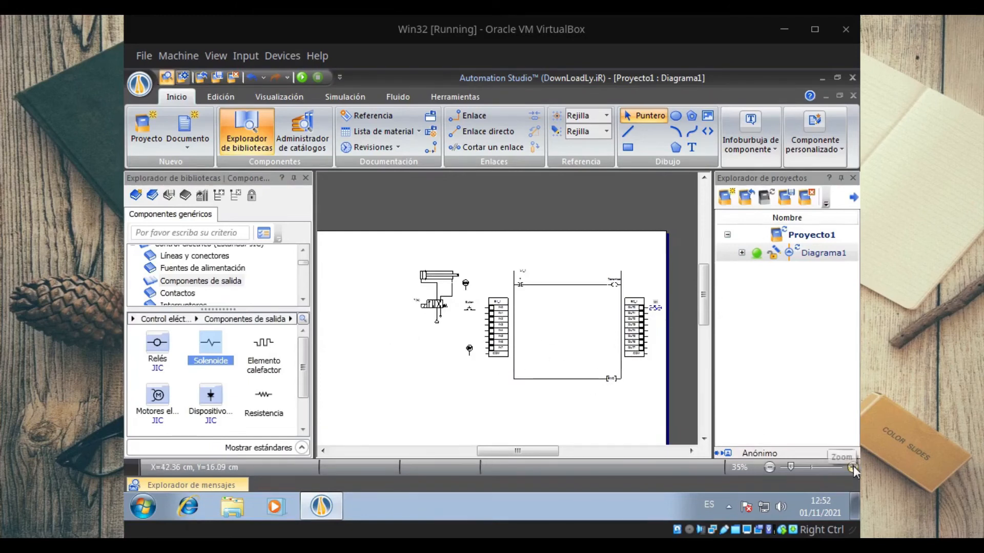
Step: Duplicate the 24 V and 0 V sources beside the PLC output card, above and below solenoid M1
click(853, 467)
click(852, 467)
click(852, 467)
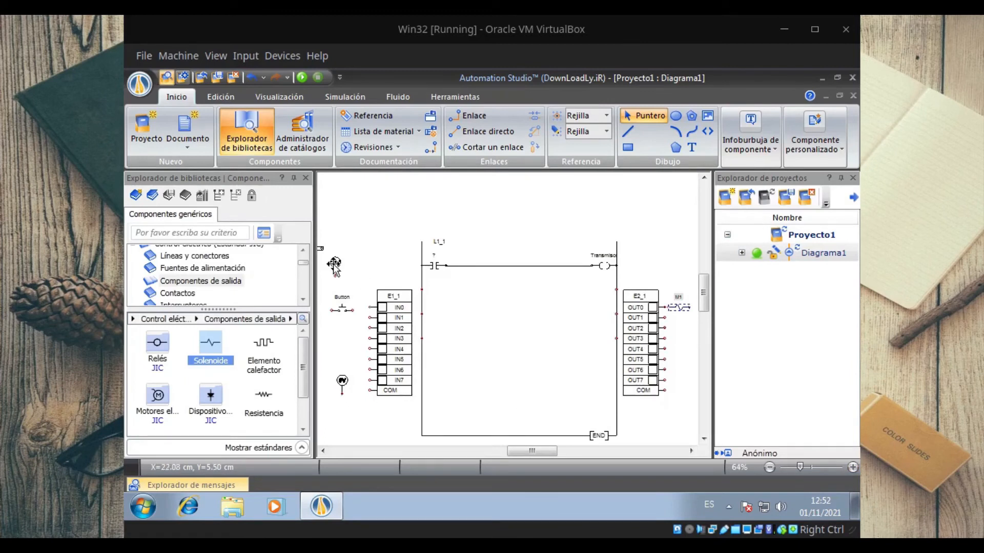
drag(333, 264, 615, 267)
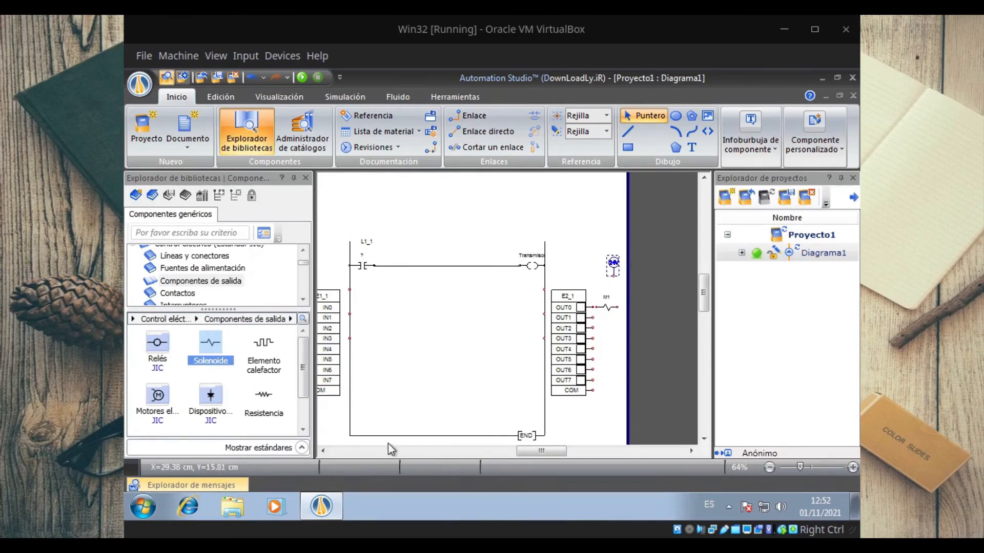
click(322, 451)
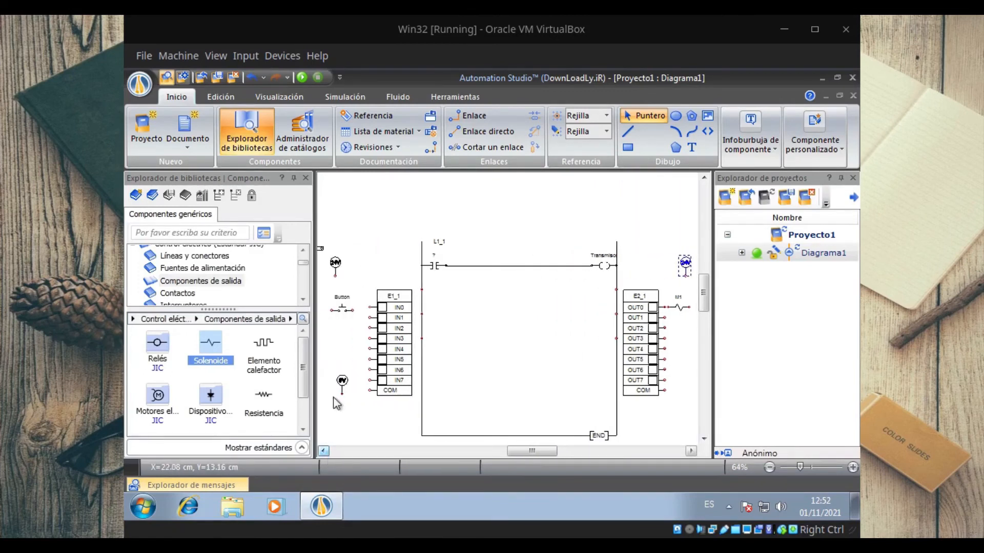
drag(341, 384, 677, 384)
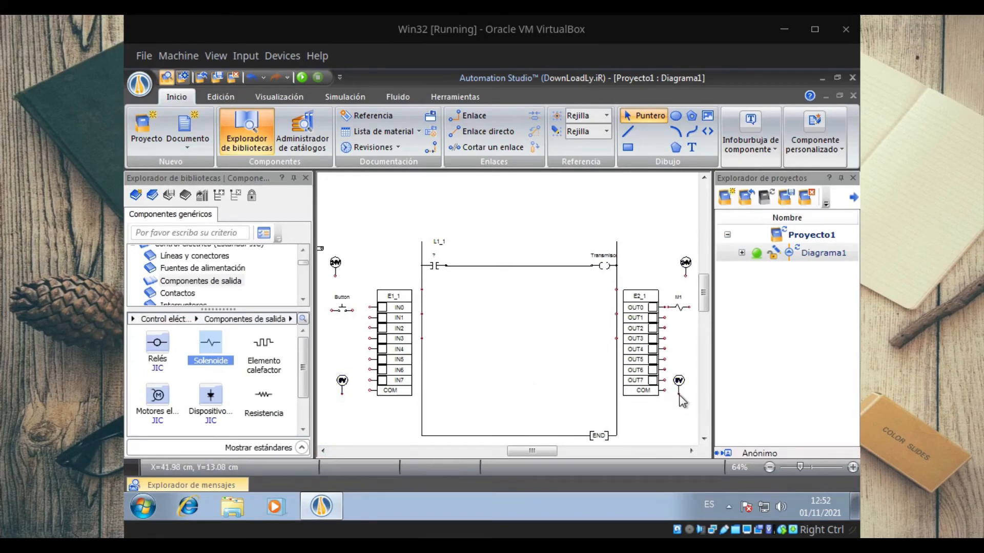
Step: Wire the output card's COM to its 0 V source and the OUT0 solenoid M1 to the 24 V source
drag(679, 393, 665, 390)
drag(681, 309, 680, 316)
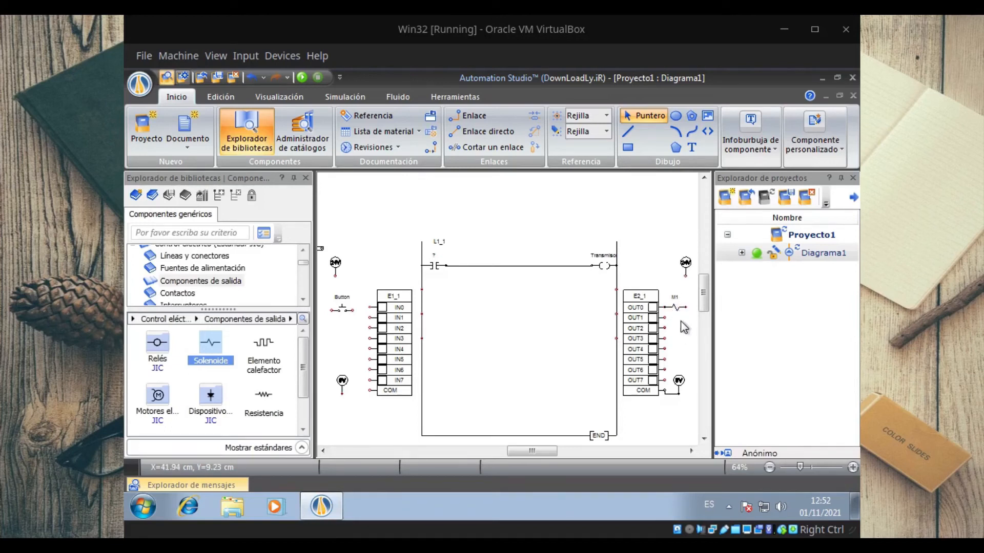
mouse_move(685, 274)
mouse_down()
mouse_move(576, 296)
mouse_move(570, 307)
mouse_up()
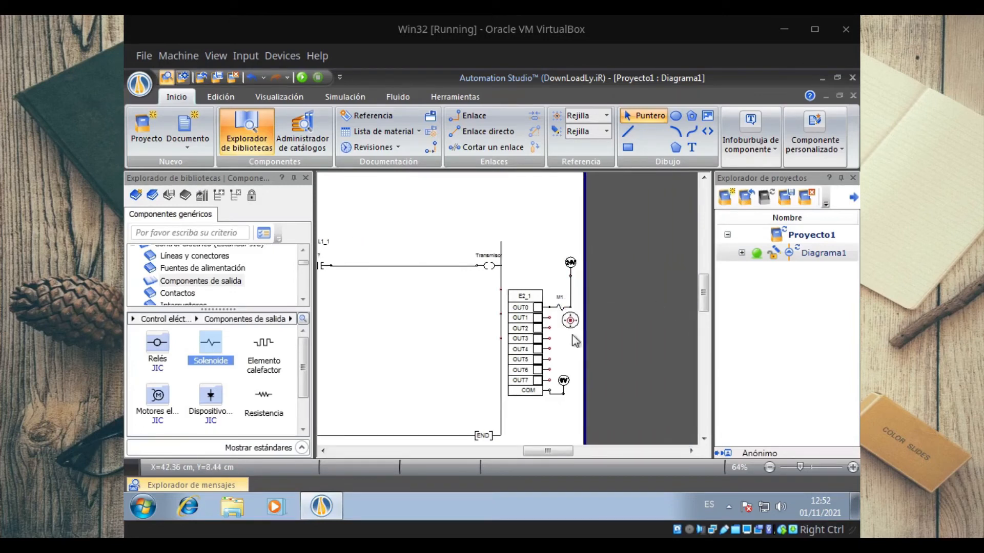
Step: Wire the input card: attach Button to IN0, link it to the 24 V source, and connect 0 V to COM
click(324, 451)
click(324, 450)
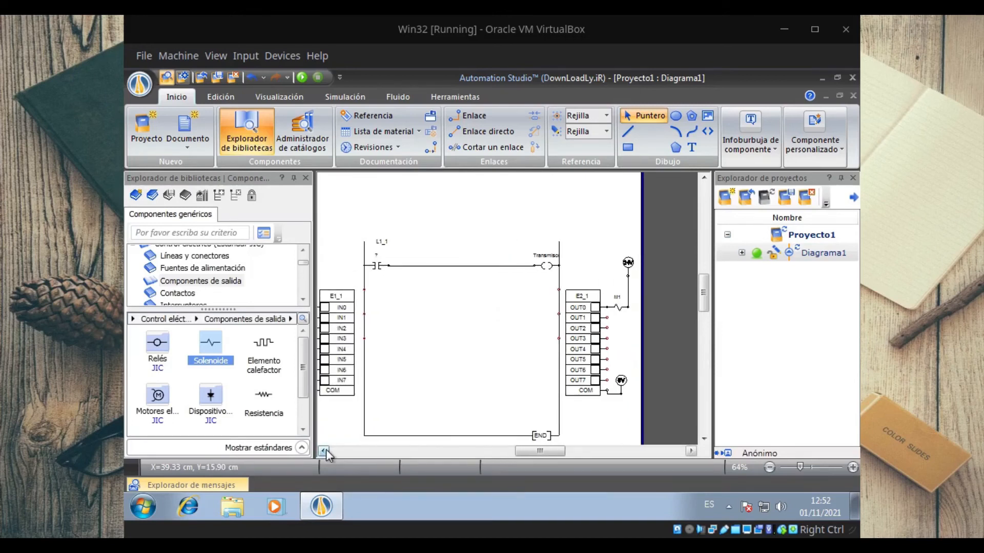
click(324, 450)
click(324, 451)
click(323, 451)
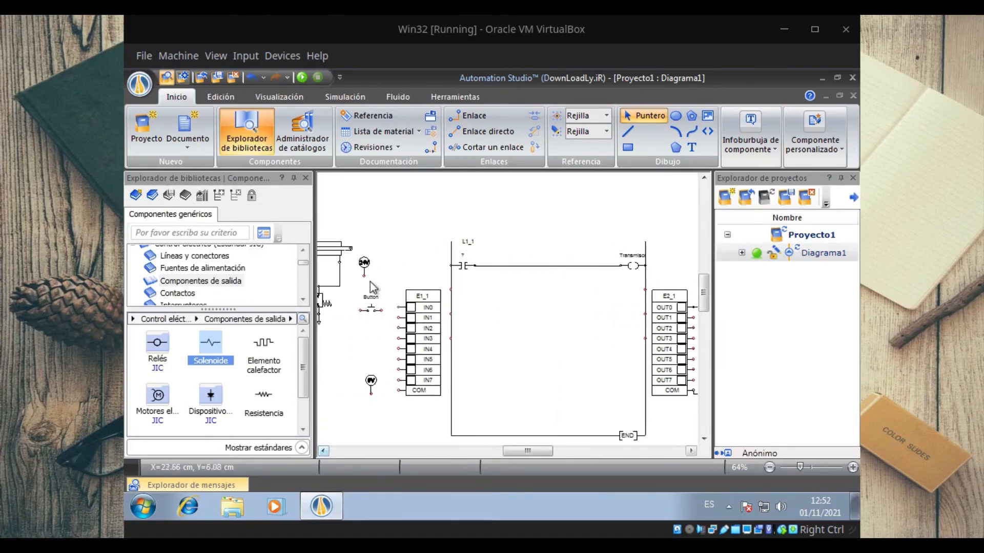
drag(384, 310, 396, 308)
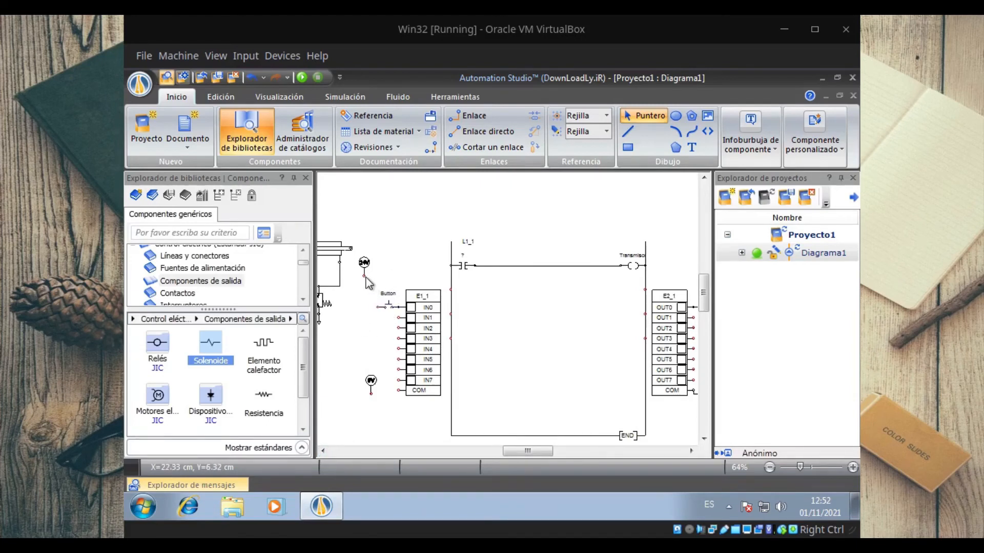
drag(364, 276, 378, 308)
drag(371, 393, 399, 390)
Step: Link the ladder rung's normally open contact to the input card variable IN0 in its variable assignment
double_click(467, 265)
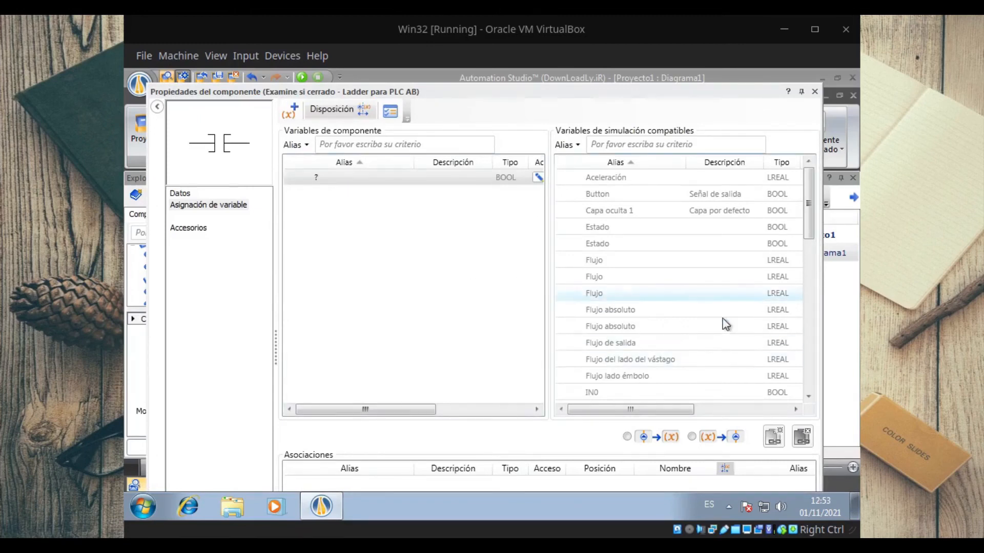
click(606, 393)
click(774, 436)
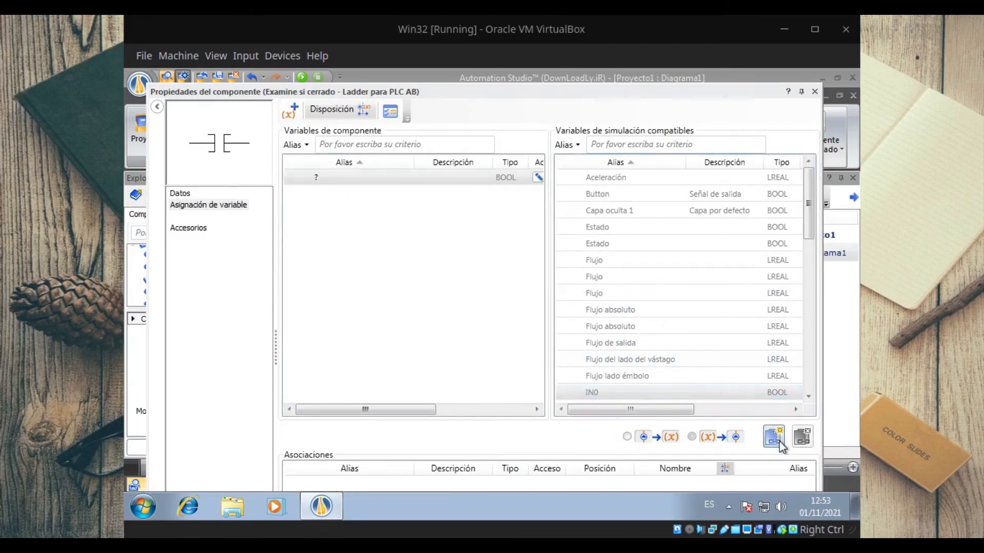
click(814, 92)
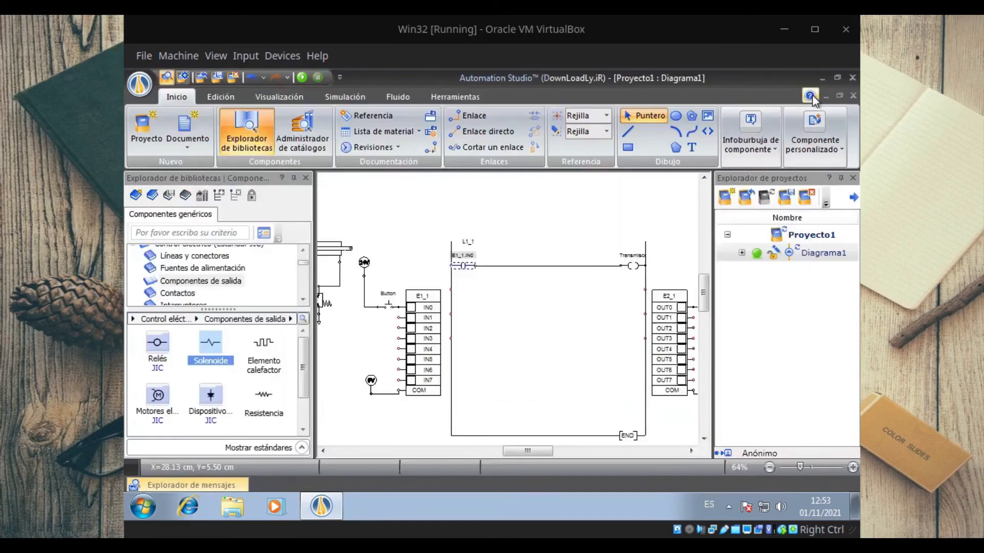
Step: Link the ladder rung's output coil to the output card variable OUT0 in its variable assignment
double_click(638, 267)
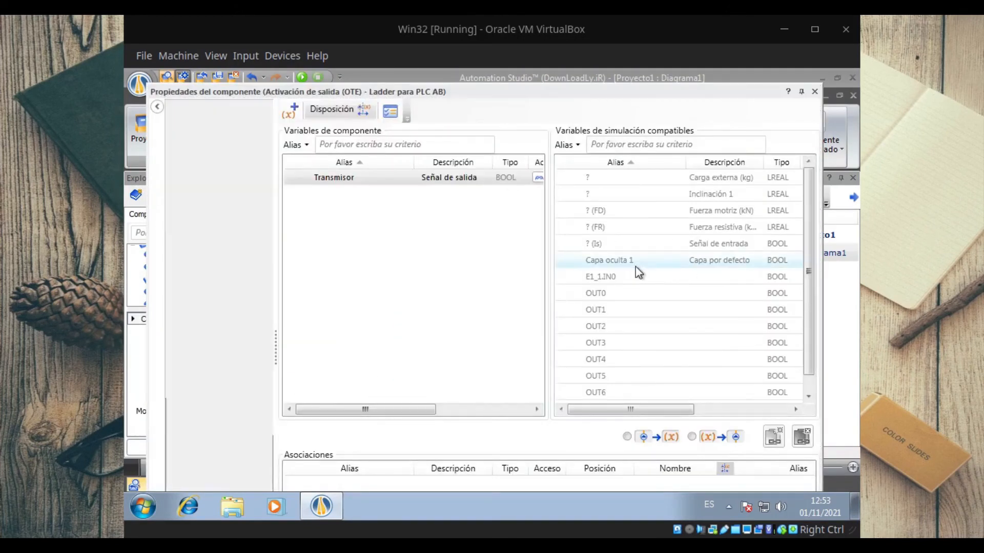
click(614, 296)
click(773, 437)
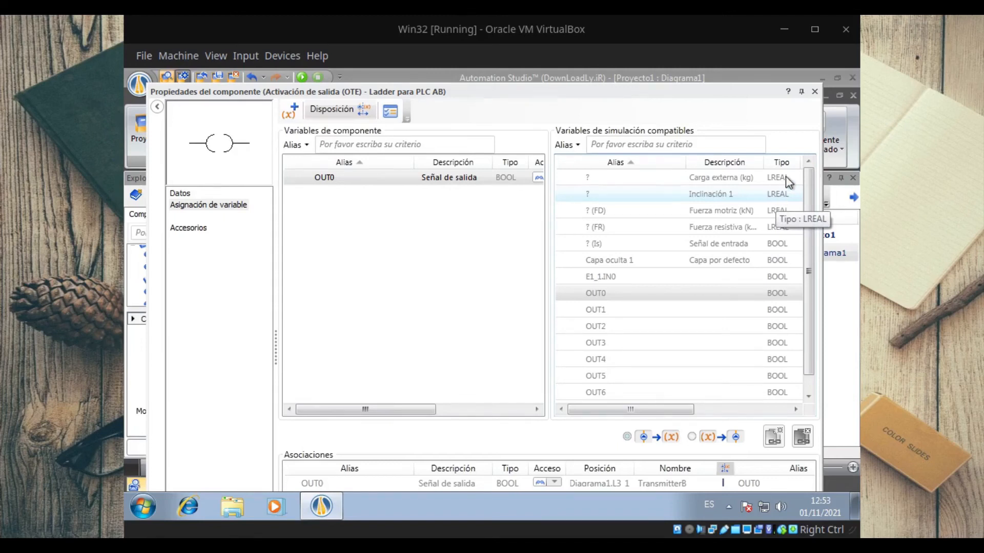
click(815, 92)
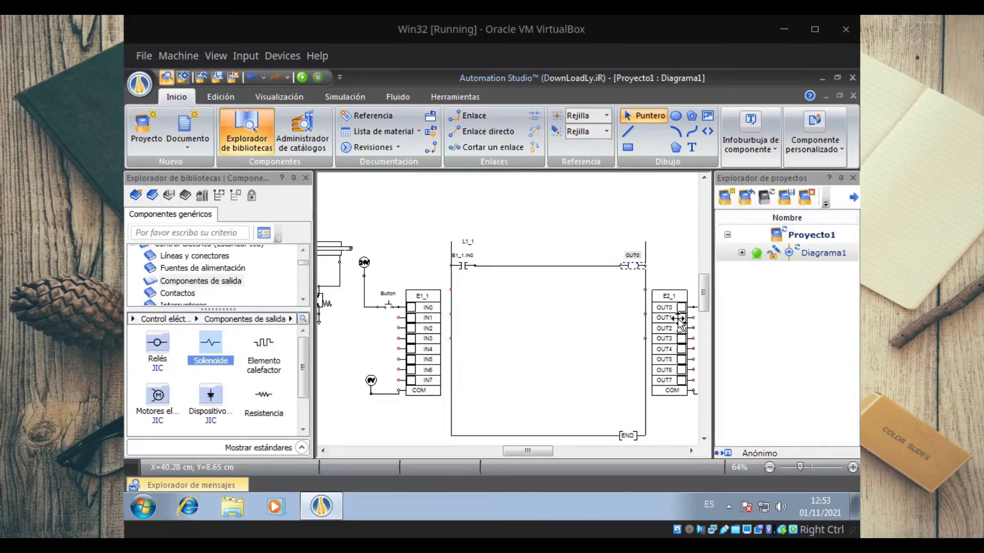
Step: Review the output coil's variable assignment and its compatible variables E1_1.IN0 and OUT0
double_click(635, 268)
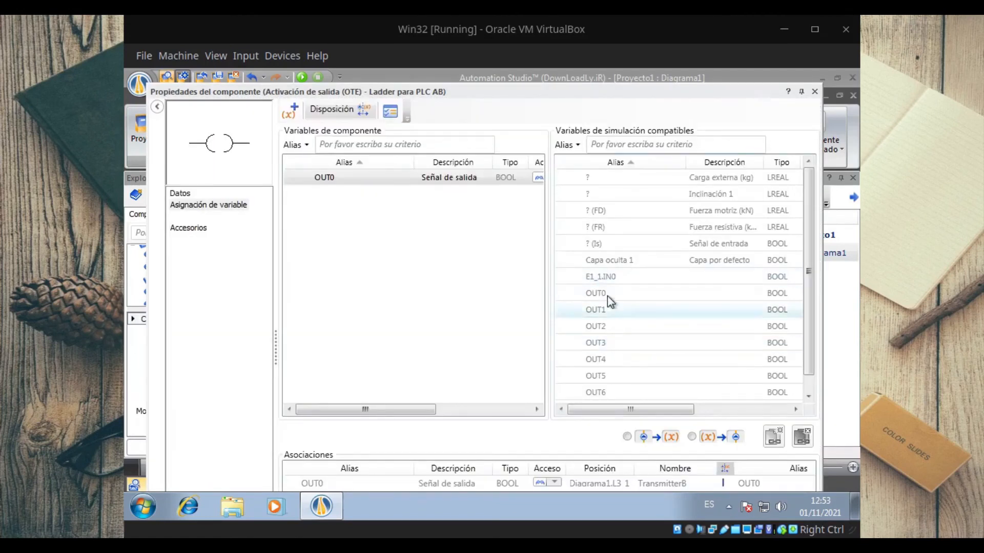
click(610, 279)
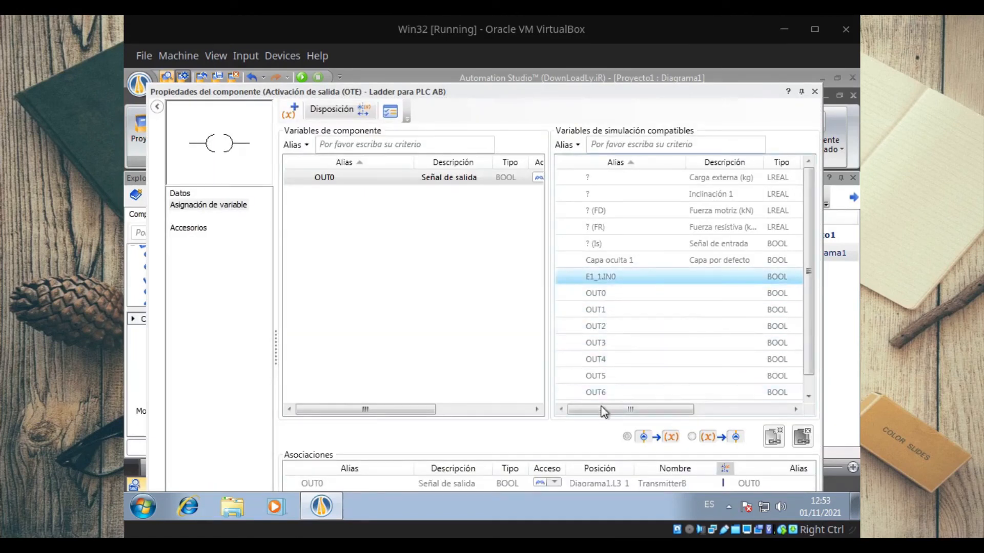
drag(603, 412, 566, 408)
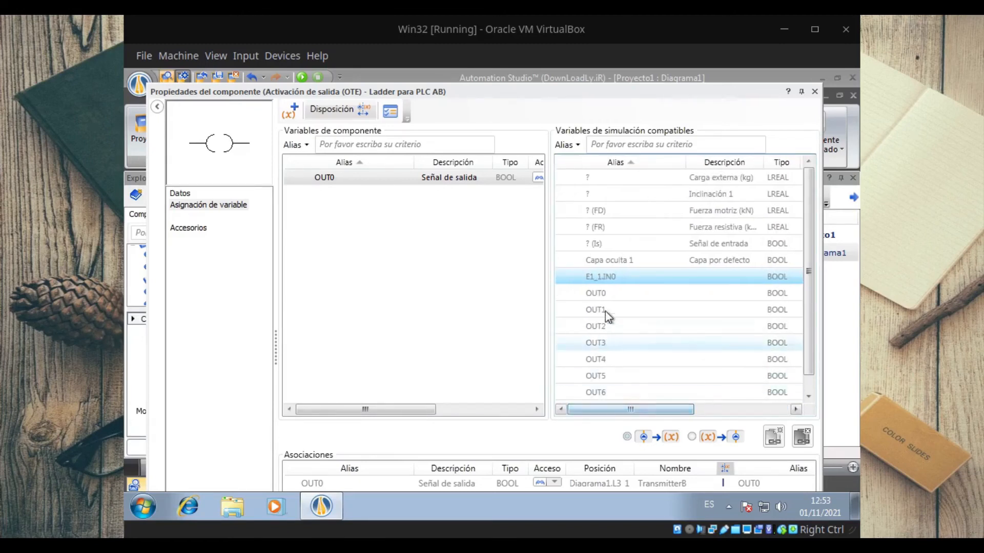
click(613, 297)
click(814, 91)
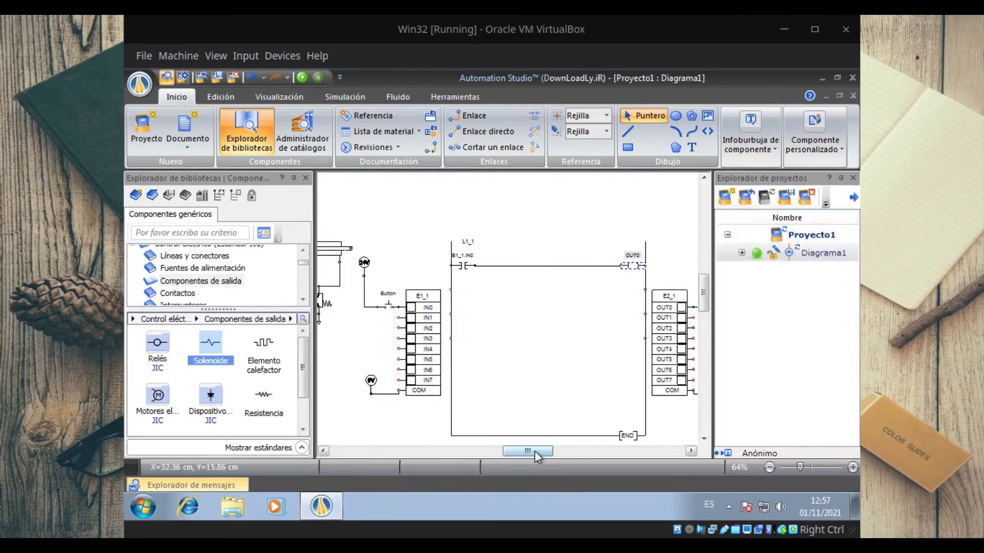
Step: Link the 4/2 directional valve's solenoid input signal to variable M1 in its variable assignment
drag(534, 451, 515, 451)
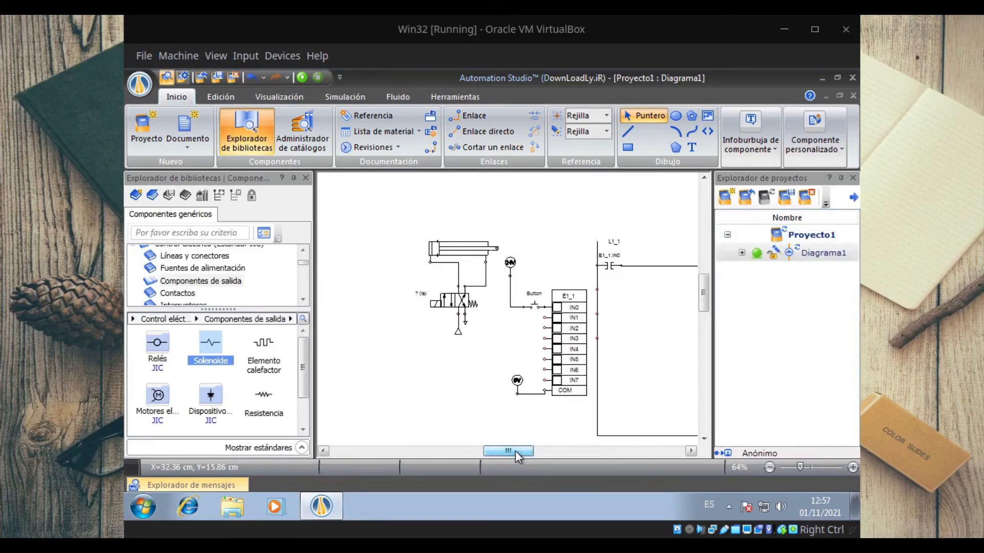
double_click(453, 301)
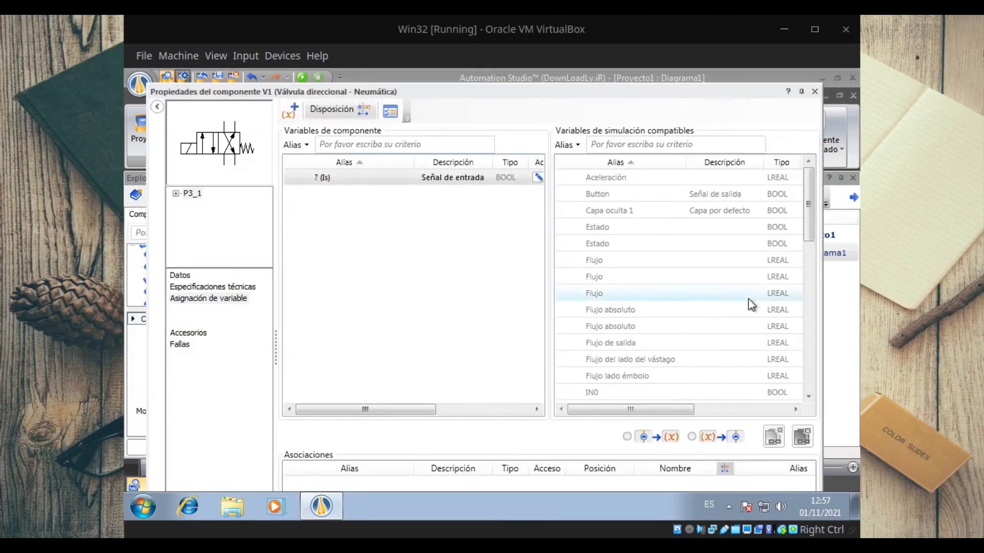
drag(810, 206, 815, 304)
click(615, 279)
click(774, 436)
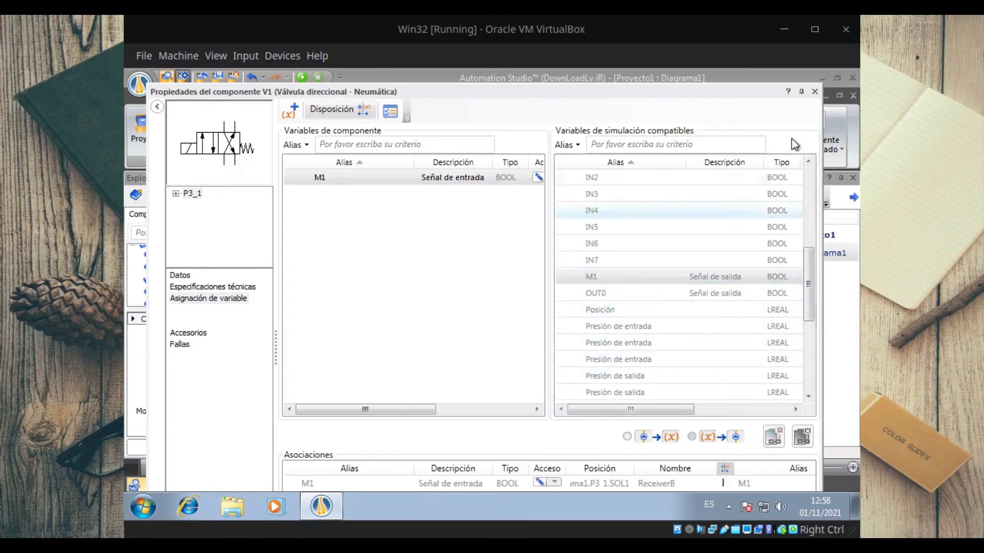
click(814, 93)
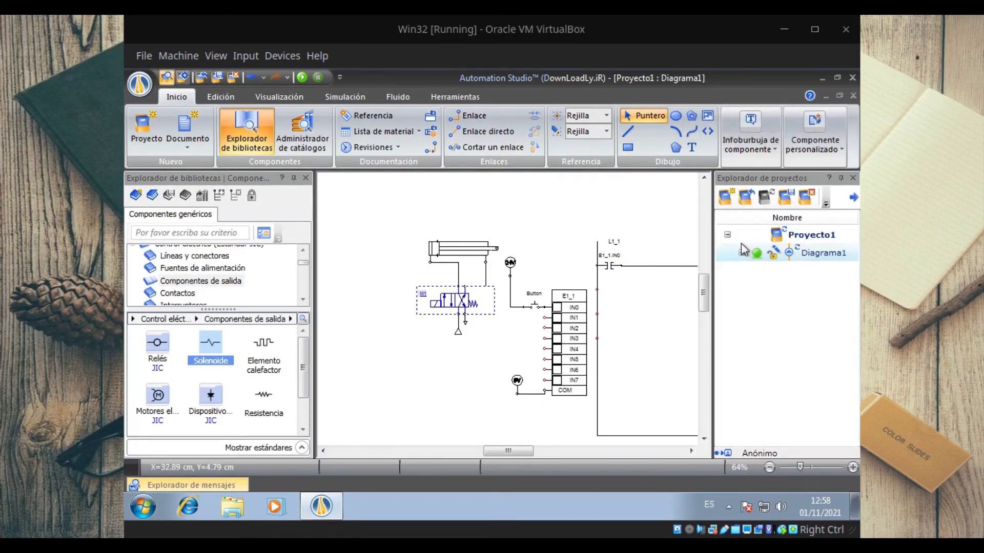
Step: Simulate the circuit and actuate Button at IN0 to test the cylinder's response
click(306, 78)
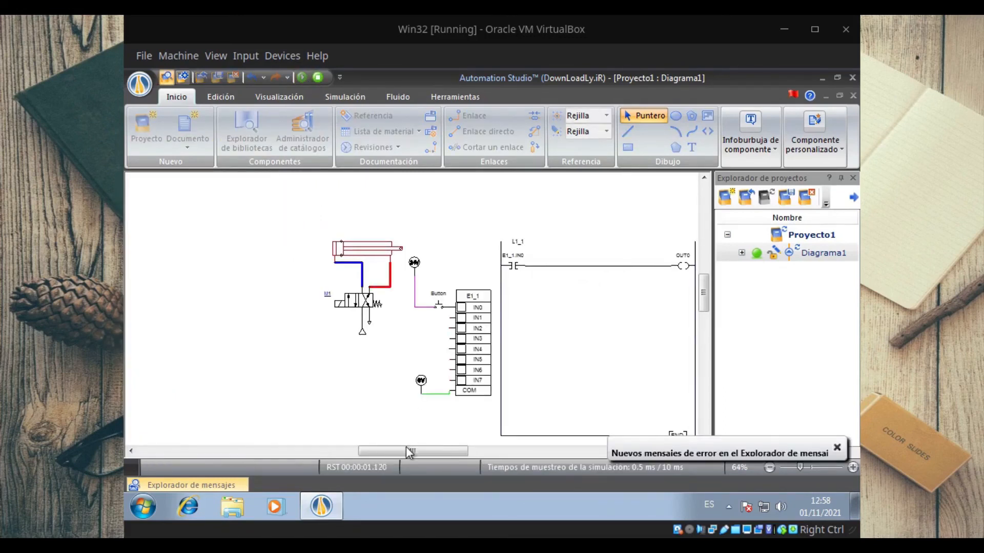
drag(408, 454, 424, 453)
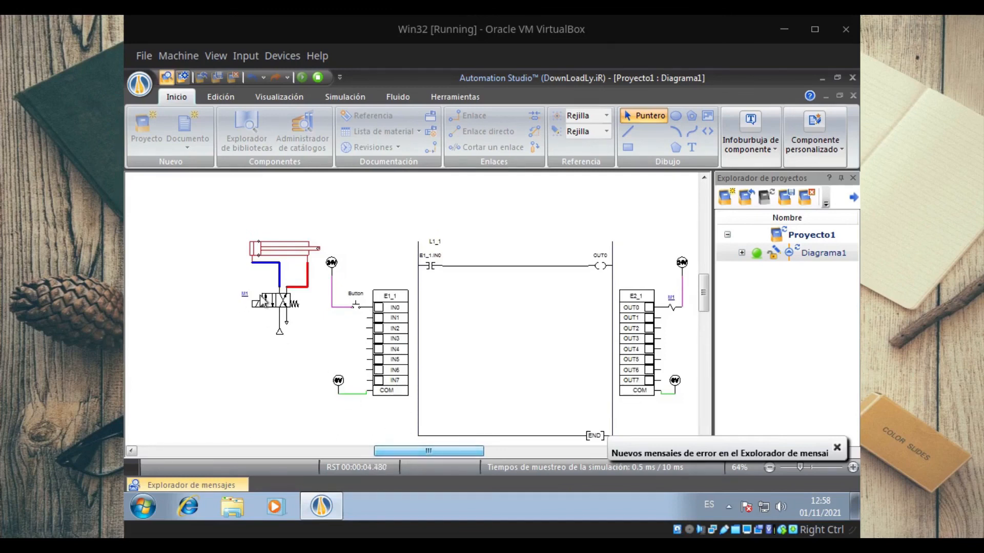
click(355, 308)
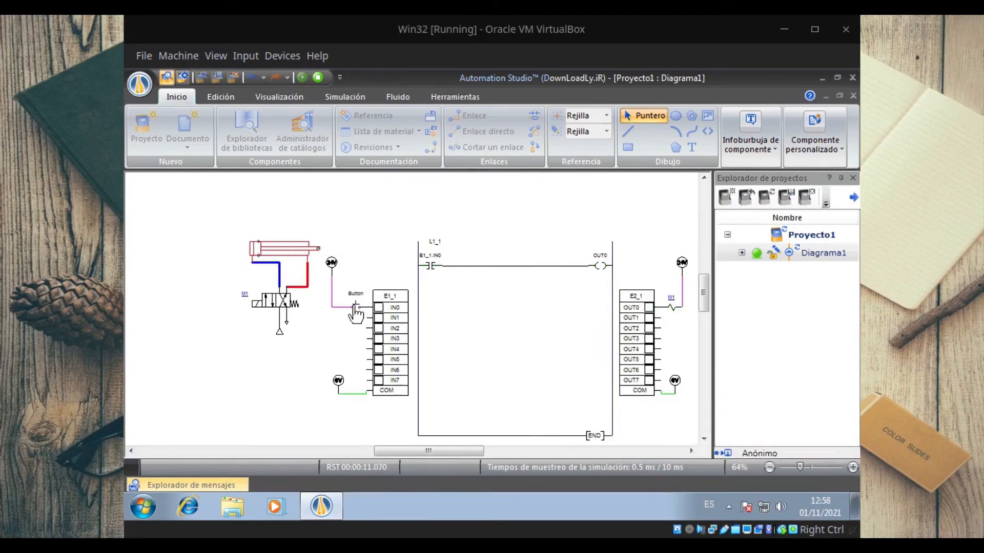
click(315, 78)
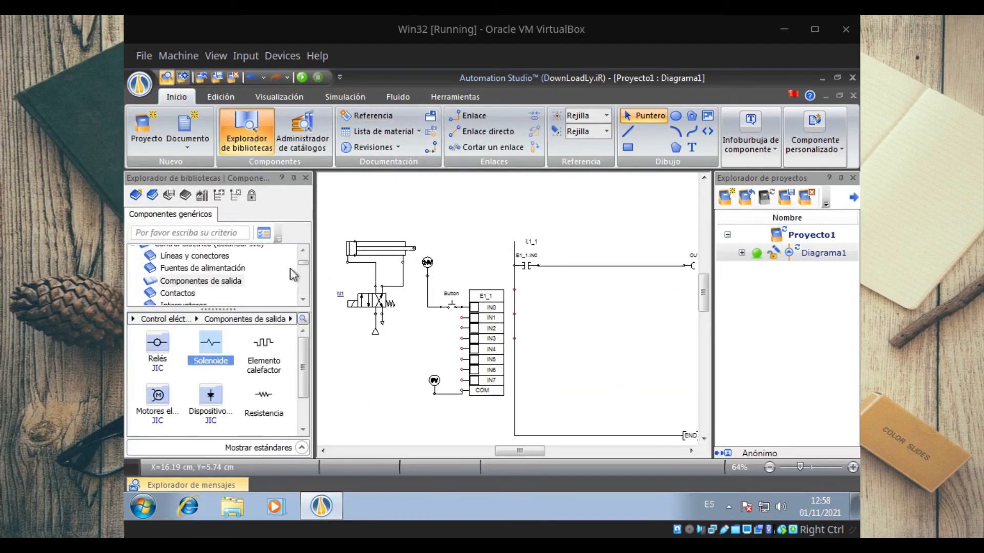
Step: Minimise the diagram and exit the program without saving the changes in Proyecto1
click(826, 97)
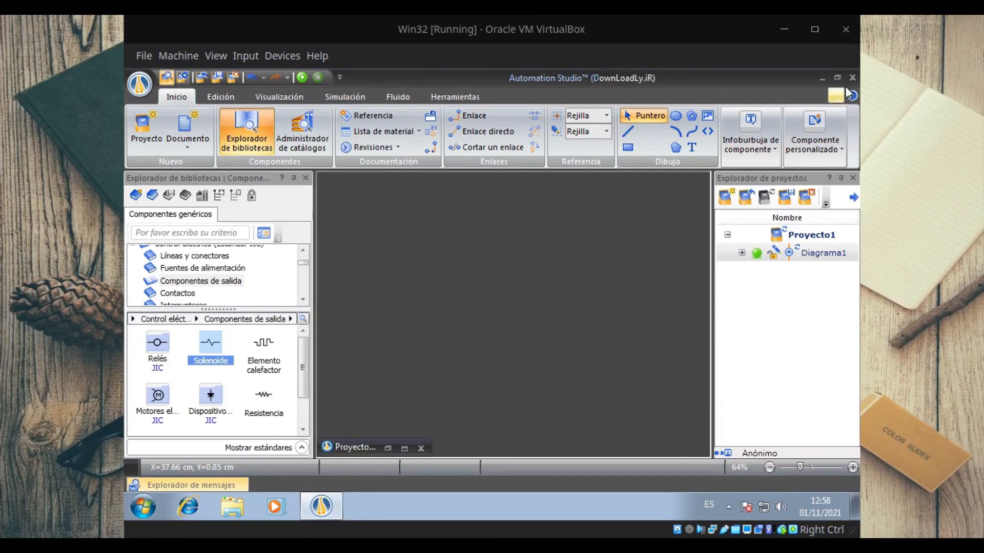
click(849, 82)
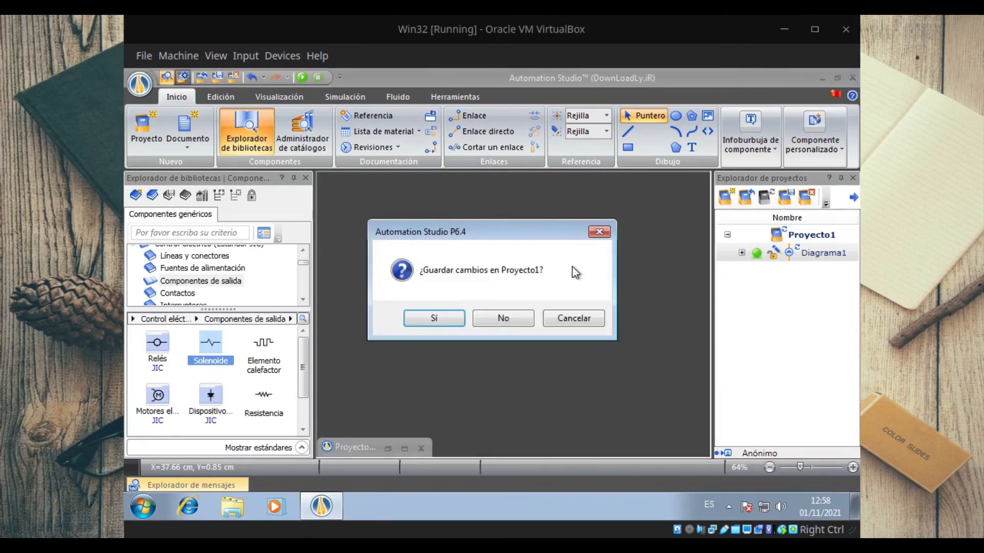
click(503, 327)
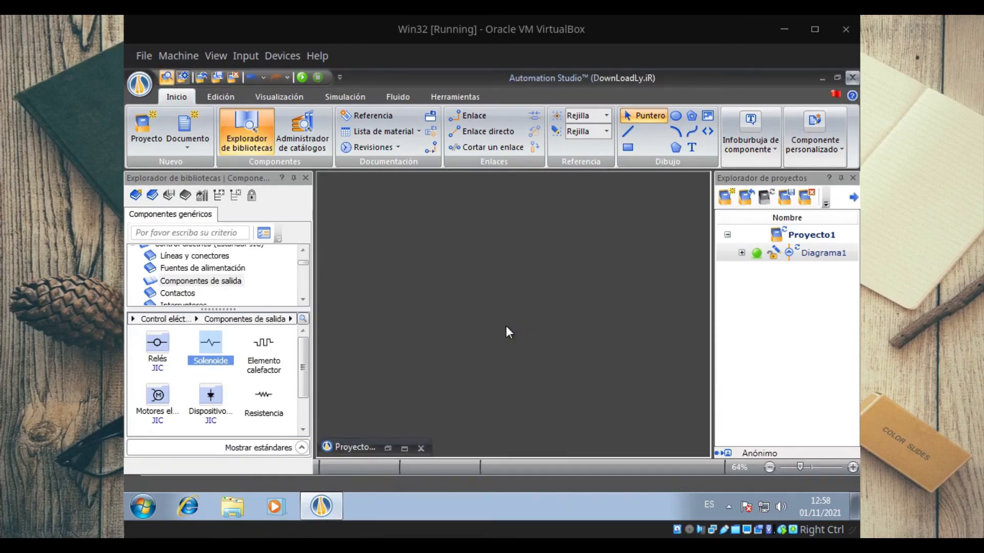